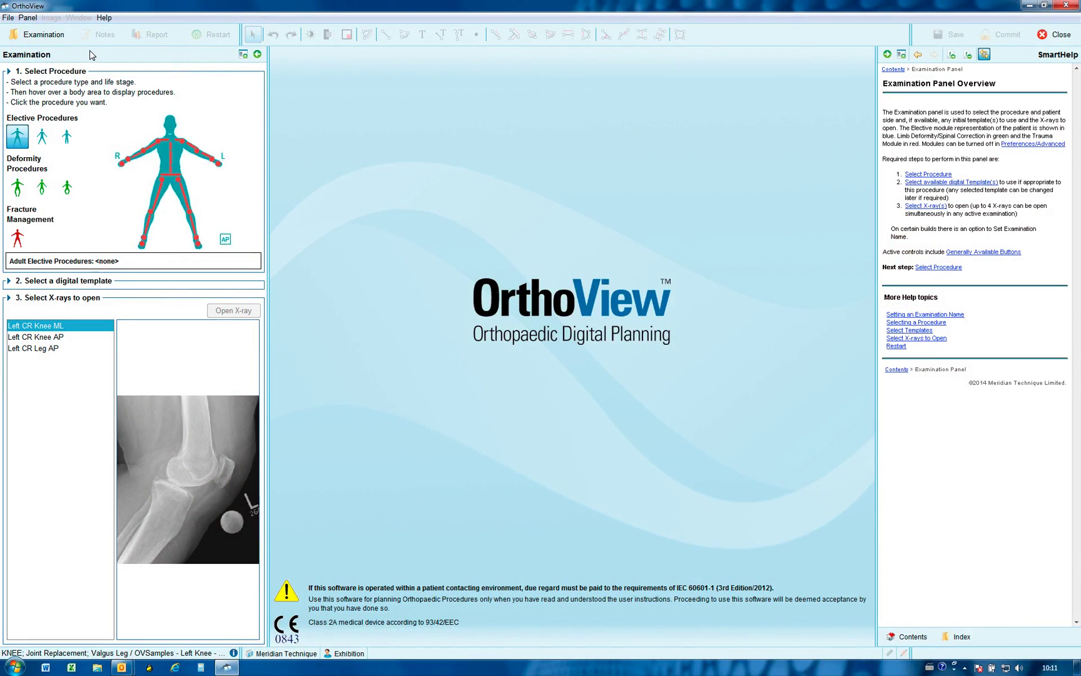
Review the Surgical Knee Options help in the examination preferences and save the preferences.
{"action": "left_click", "coordinate": [8, 18]}
{"action": "left_click", "coordinate": [23, 31]}
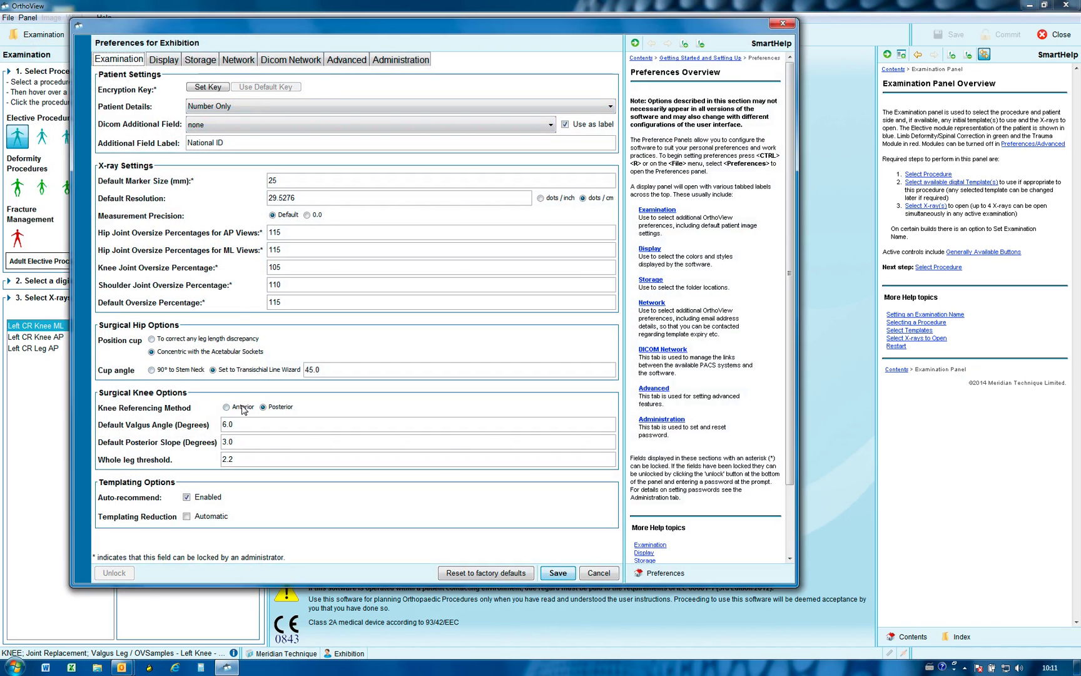
{"action": "left_click", "coordinate": [657, 210]}
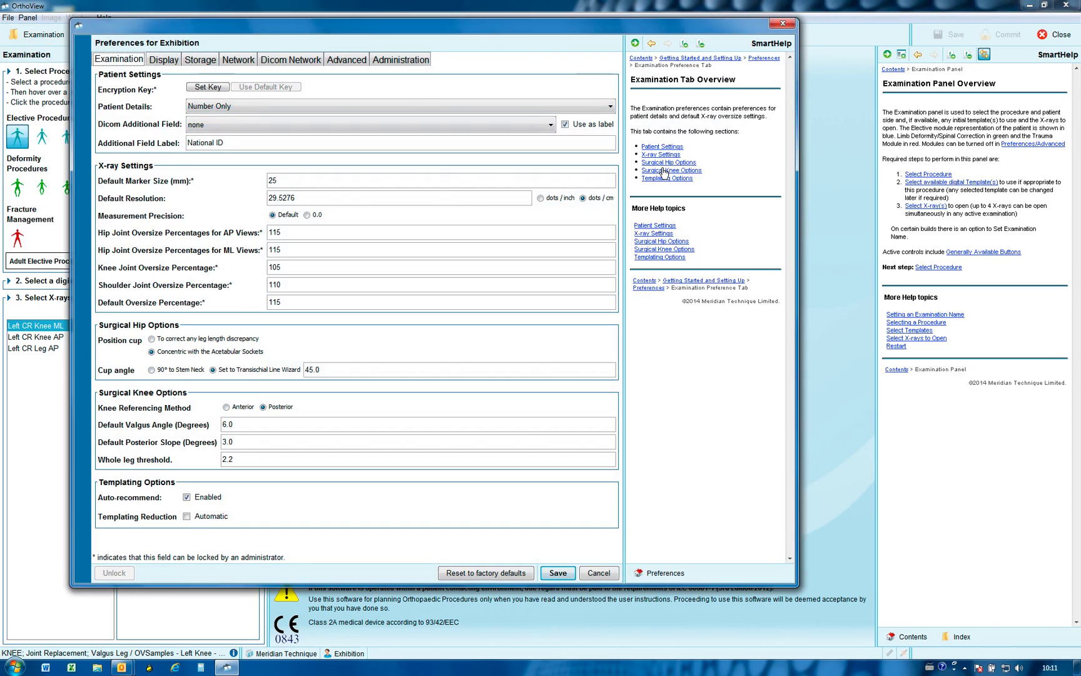
{"action": "left_click", "coordinate": [663, 169]}
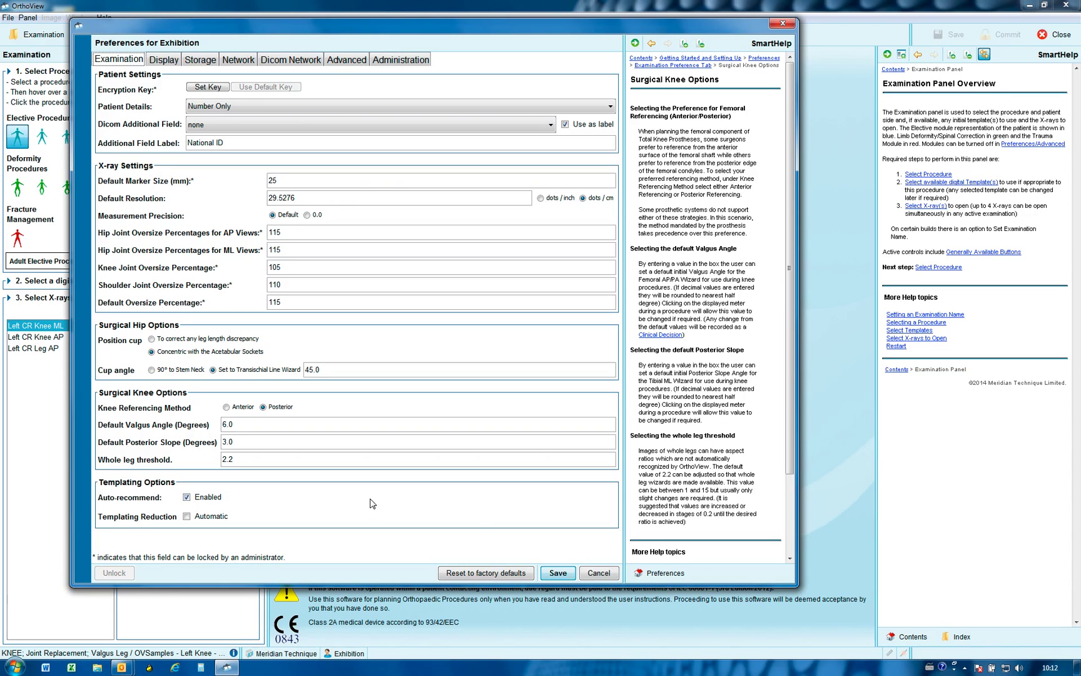
{"action": "left_click", "coordinate": [558, 573]}
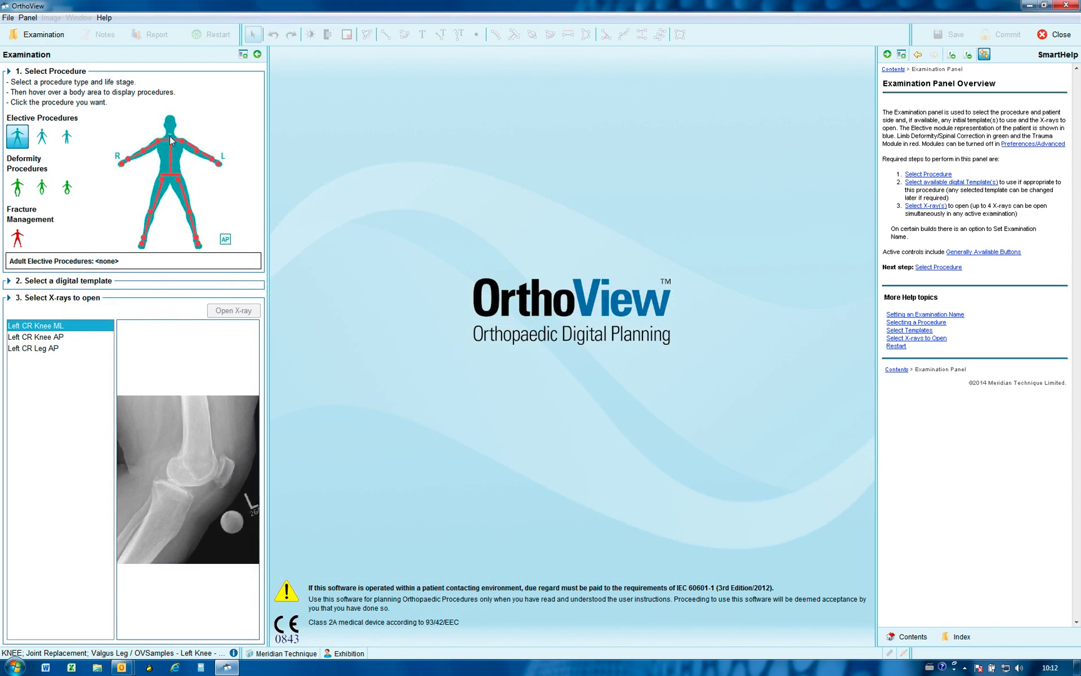
Select the adult elective Total Knee Replacement procedure for the left knee and check all and favorite digital templates, keeping LCS Complete.
{"action": "mouse_move", "coordinate": [177, 214]}
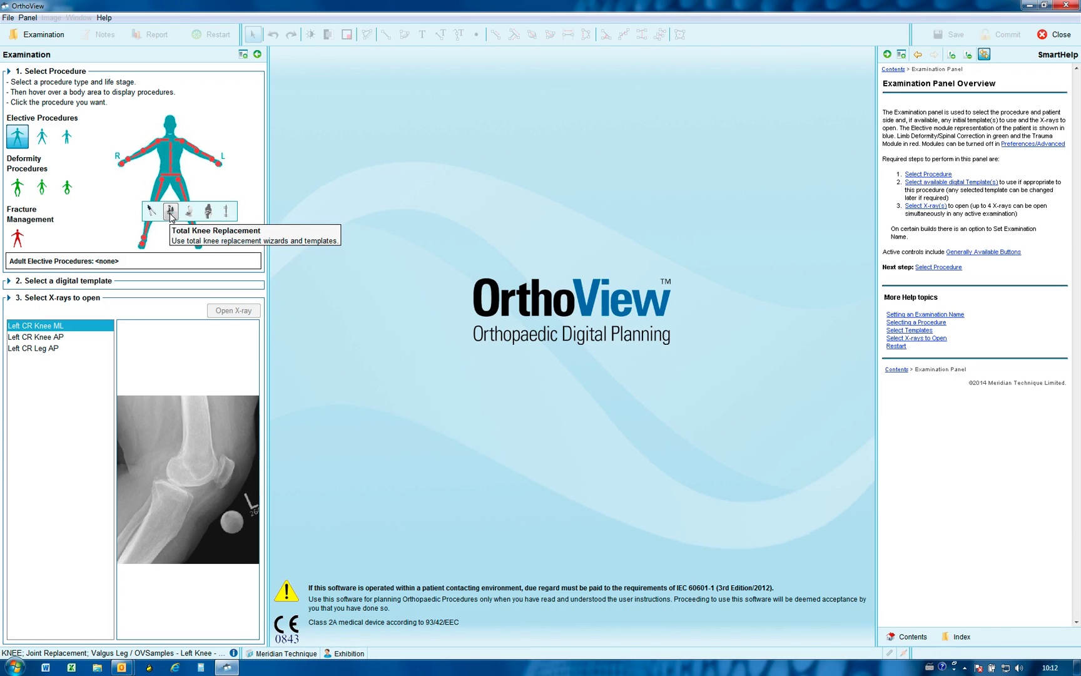
{"action": "left_click", "coordinate": [170, 213]}
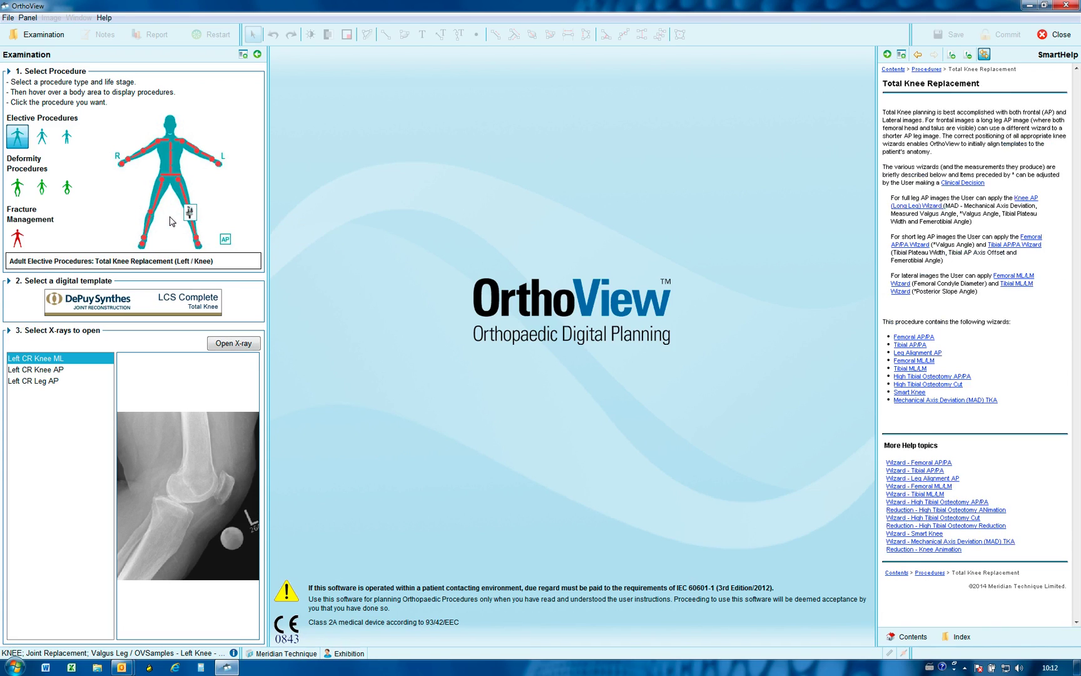
{"action": "left_click", "coordinate": [169, 304]}
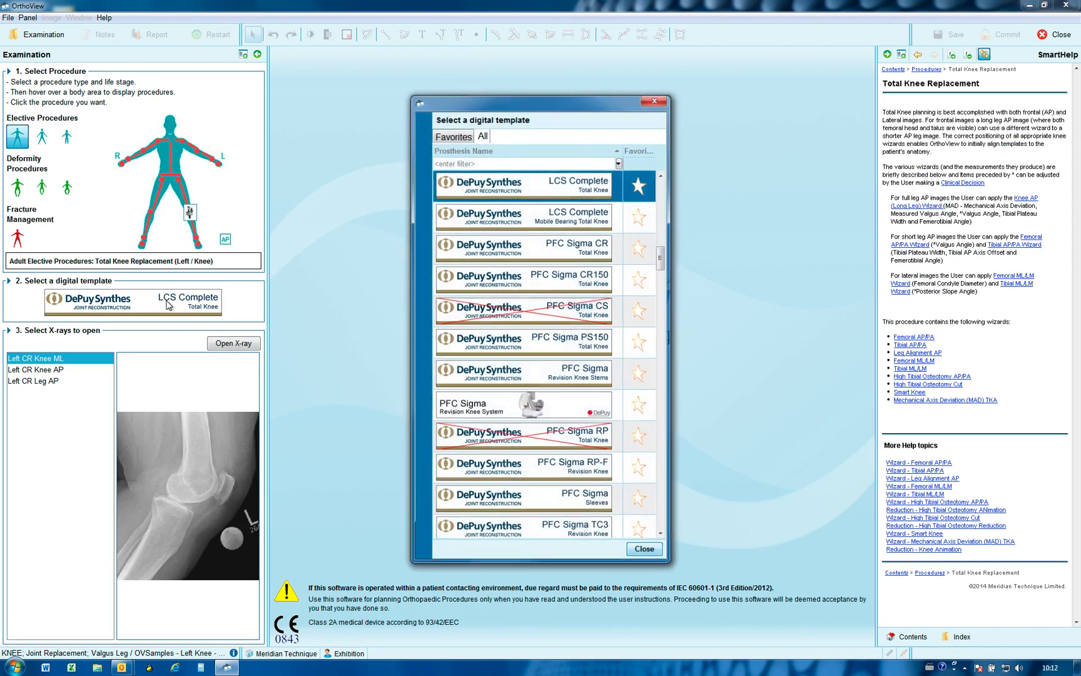
{"action": "left_click", "coordinate": [461, 137]}
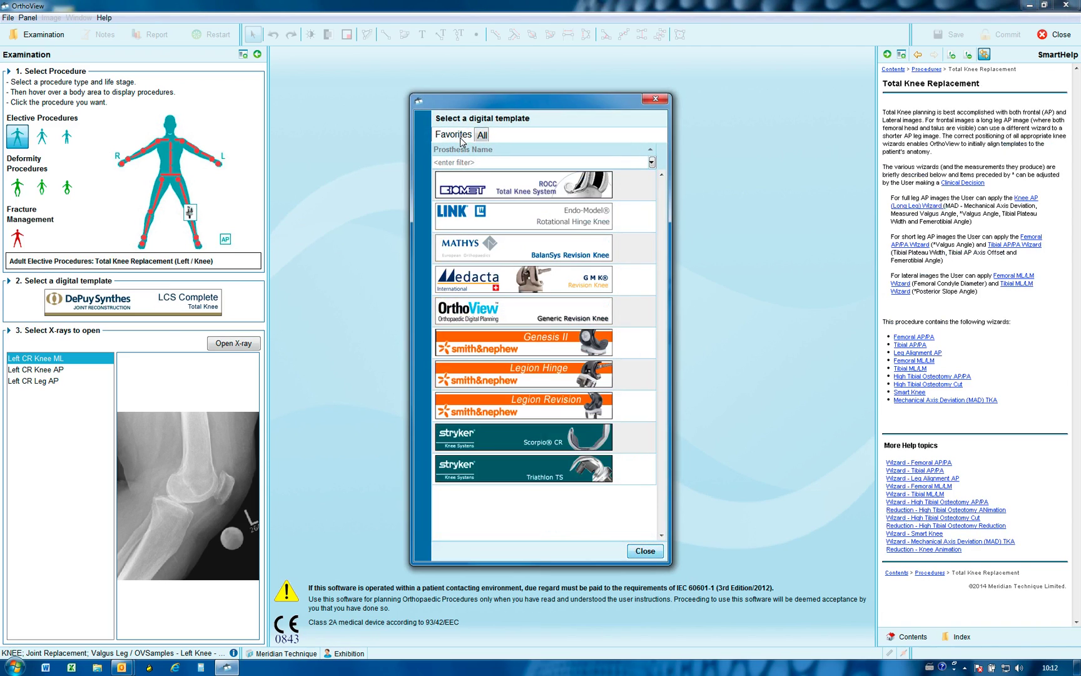
{"action": "left_click", "coordinate": [645, 551]}
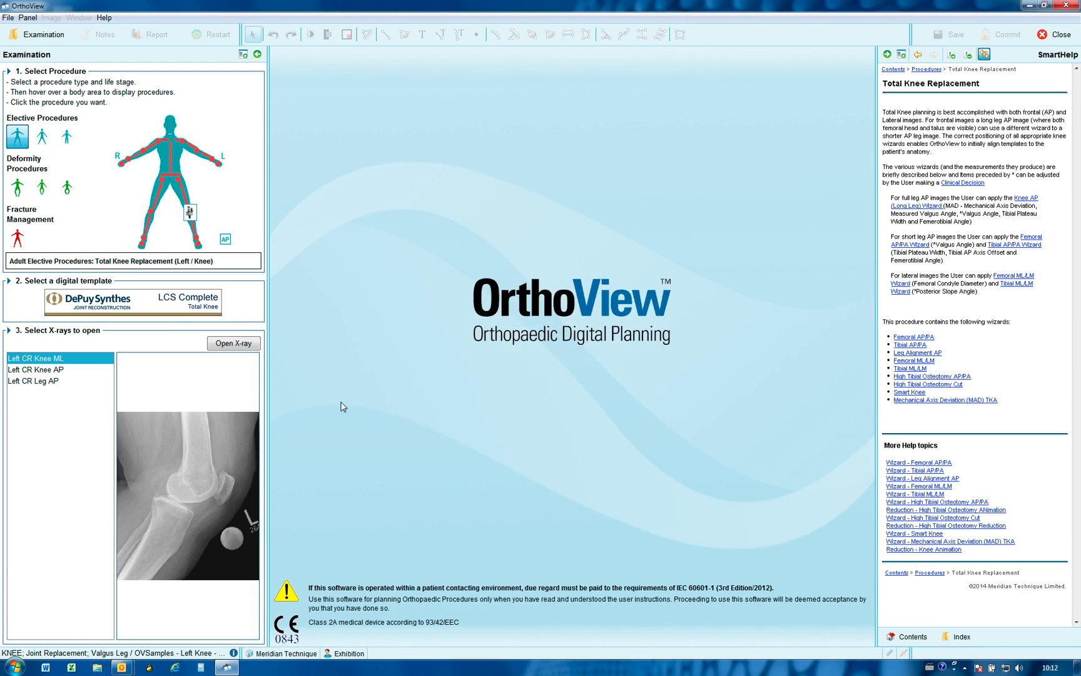
Open the Left CR Knee ML, Left CR Knee AP and Left CR Leg AP X-rays together.
{"action": "left_click", "coordinate": [26, 373], "text": "ctrl"}
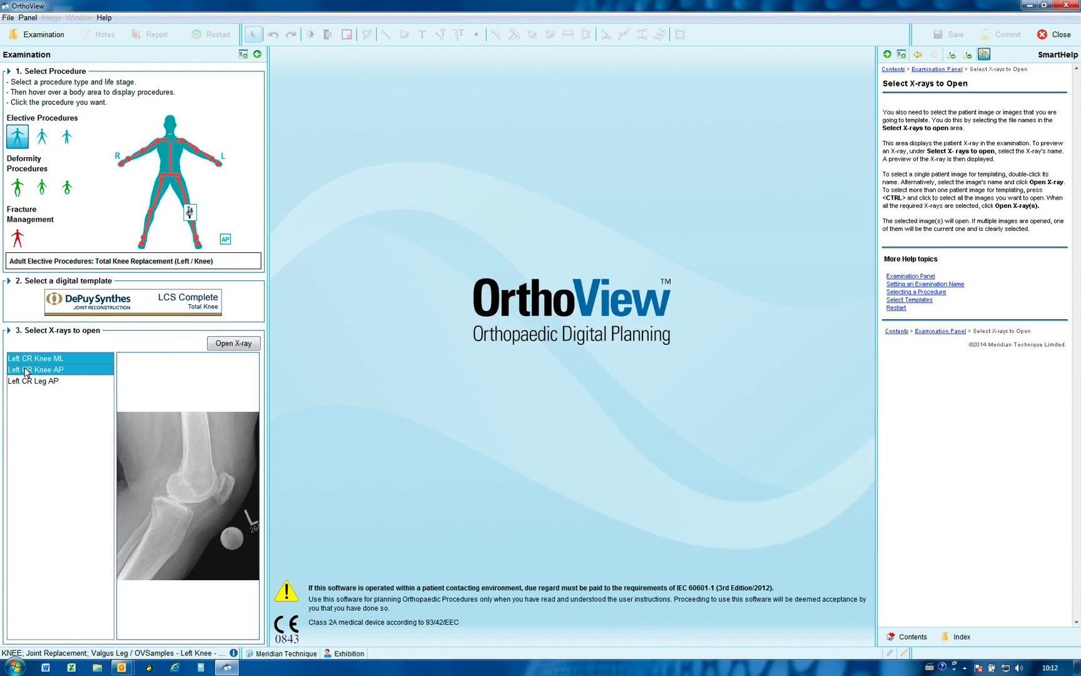
{"action": "left_click", "coordinate": [29, 381], "text": "ctrl"}
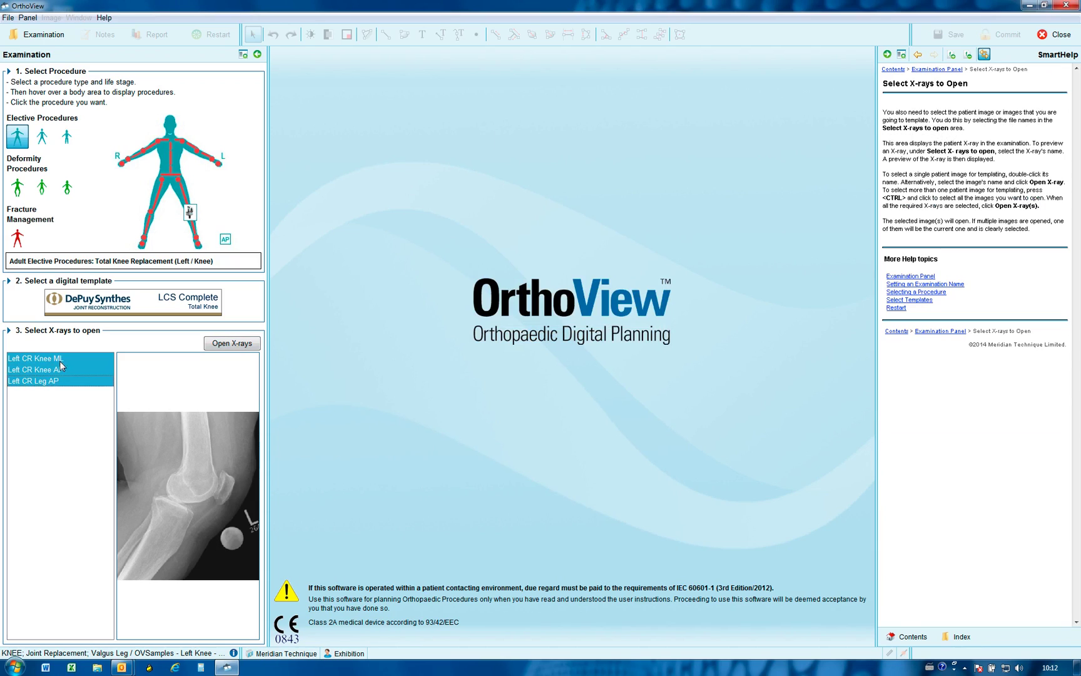
{"action": "left_click", "coordinate": [237, 345]}
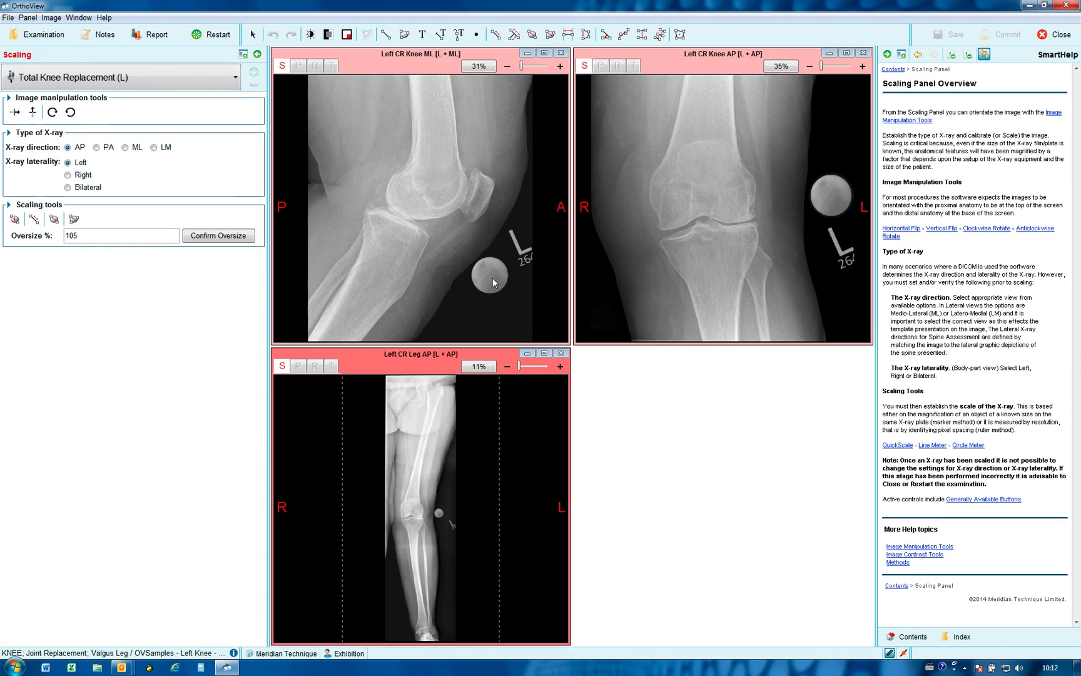
Scale the Knee ML, Knee AP and Leg AP X-rays with QuickScale, using each ball as a 25 mm marker.
{"action": "left_click", "coordinate": [492, 278]}
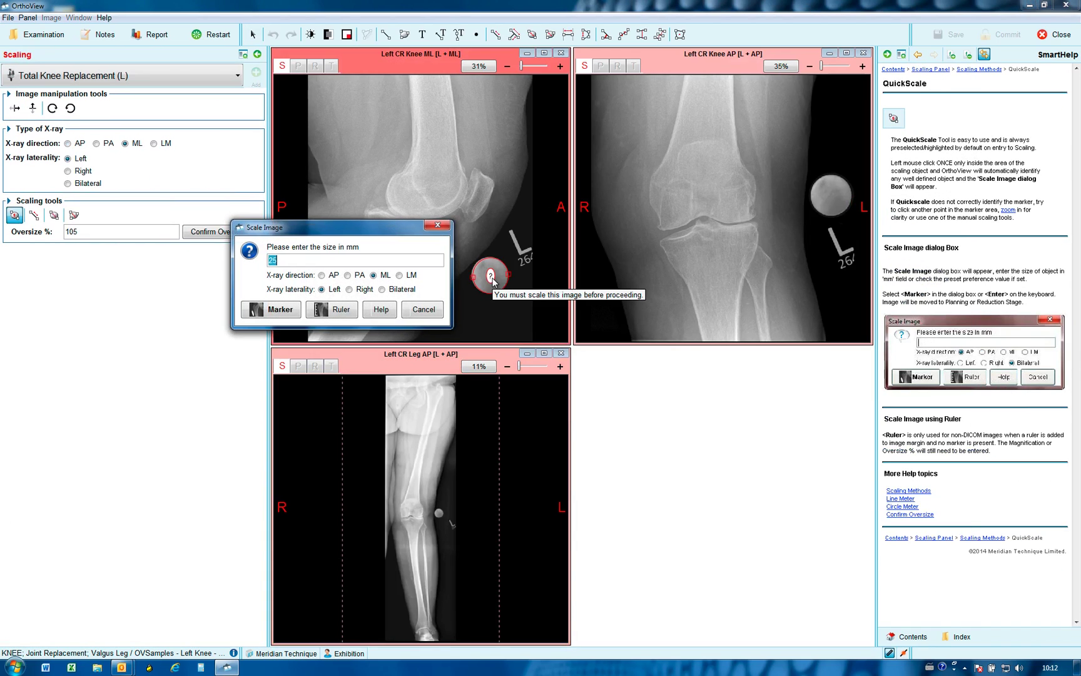
{"action": "left_click", "coordinate": [288, 313]}
{"action": "left_click", "coordinate": [831, 196]}
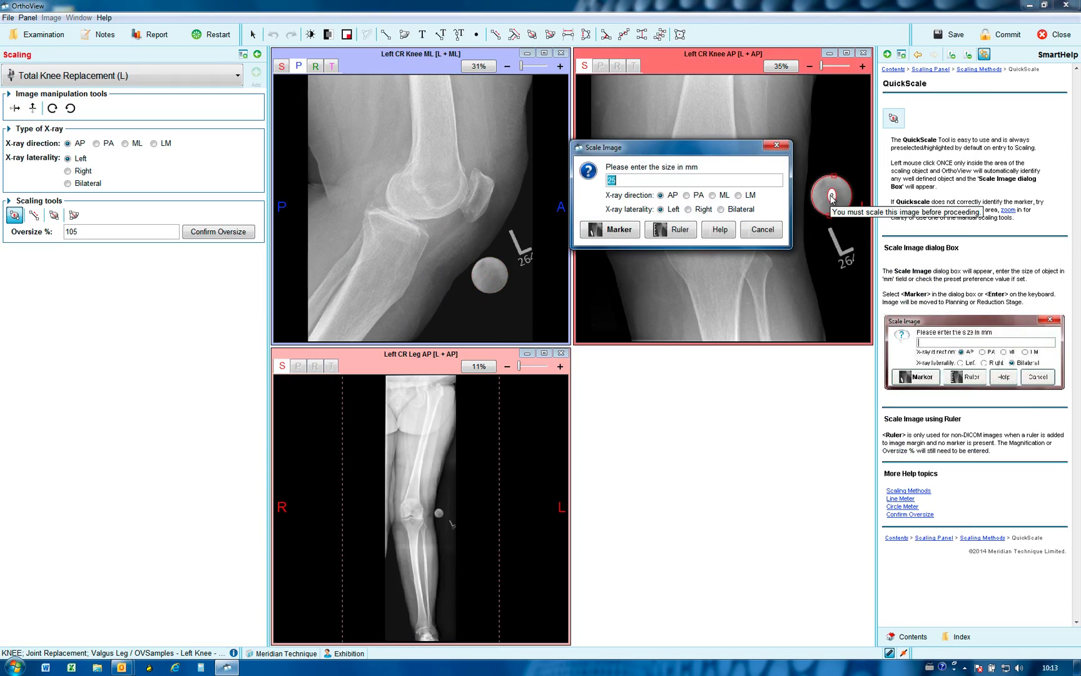
{"action": "left_click", "coordinate": [611, 231]}
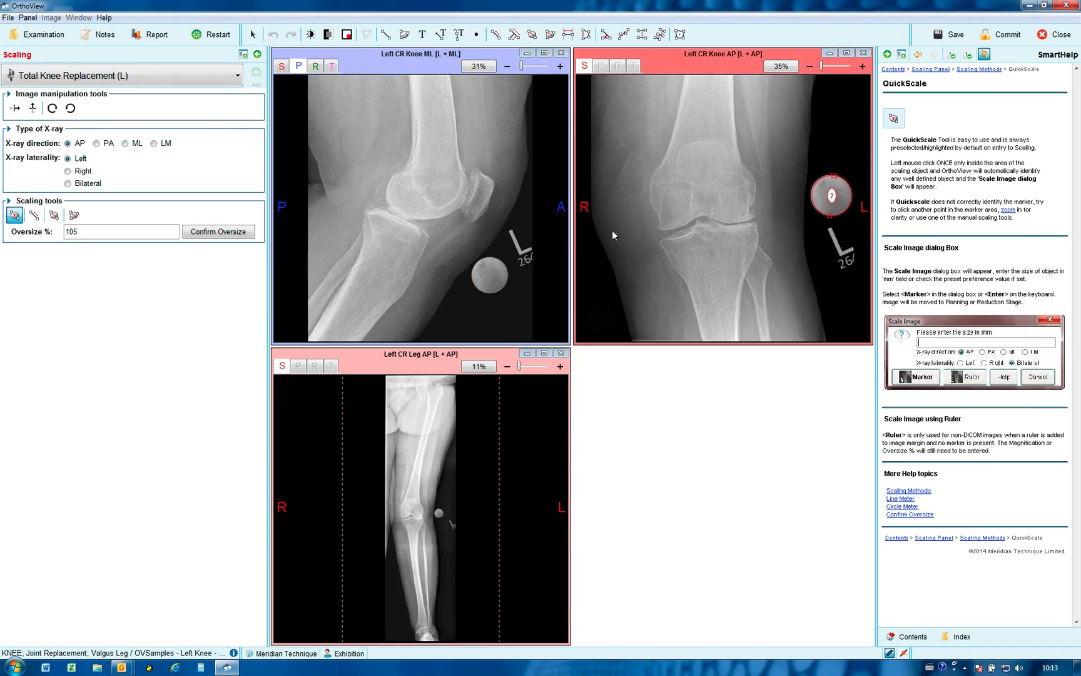
{"action": "left_click", "coordinate": [439, 516]}
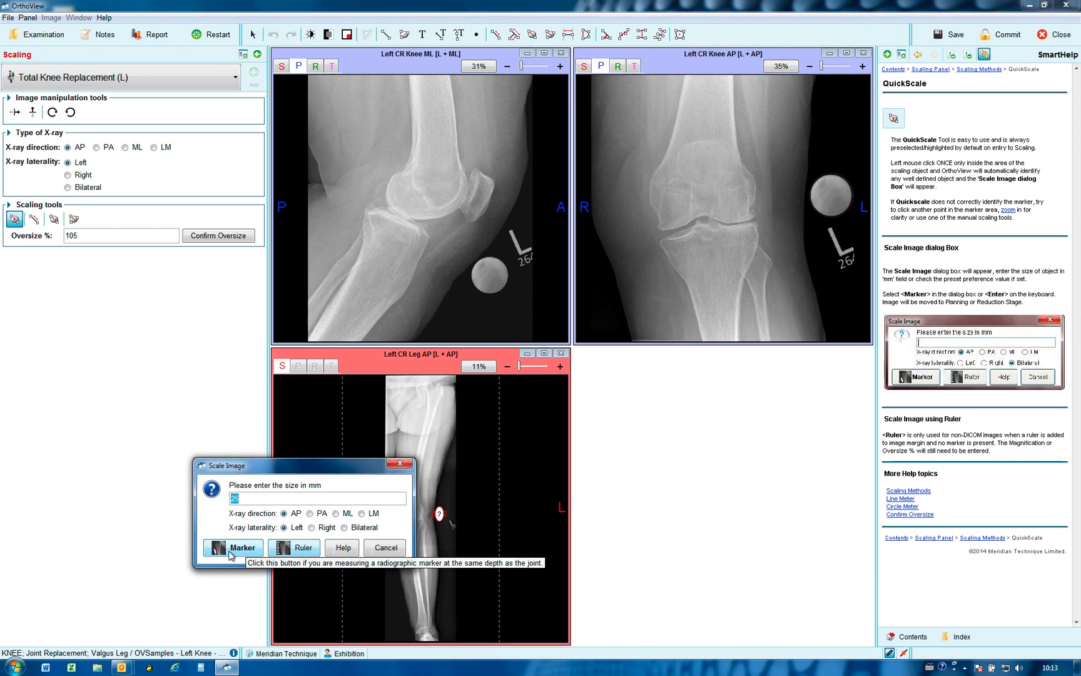
{"action": "left_click", "coordinate": [243, 554]}
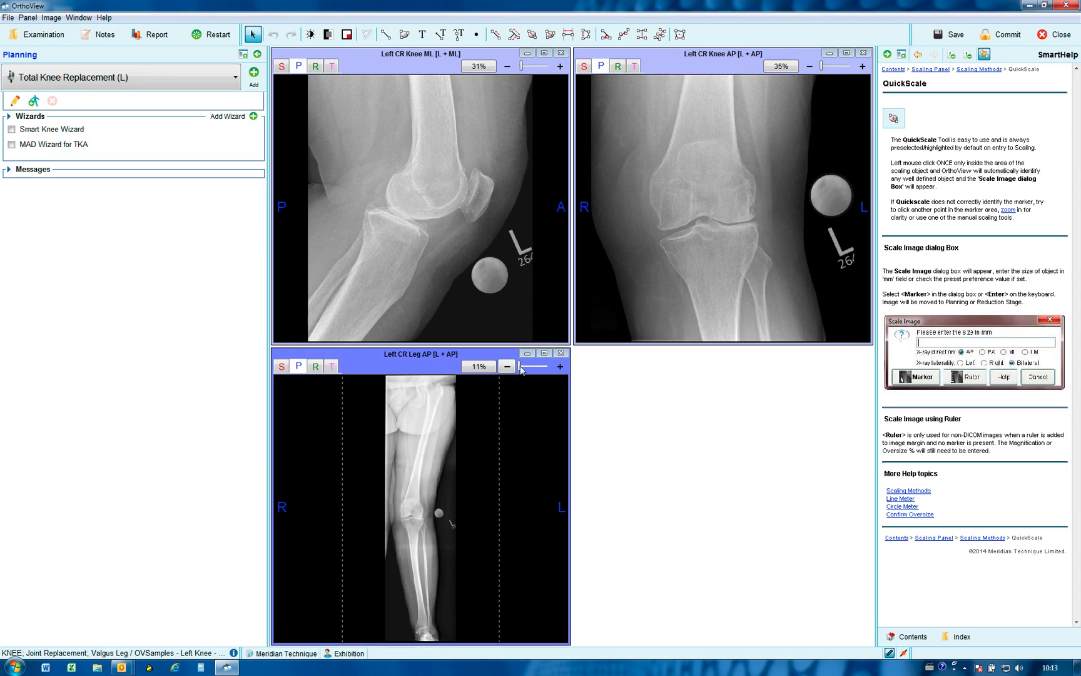
Apply the Smart Knee Wizard to the maximized Left CR Leg AP image and move its circle onto the femoral head.
{"action": "left_click", "coordinate": [544, 353]}
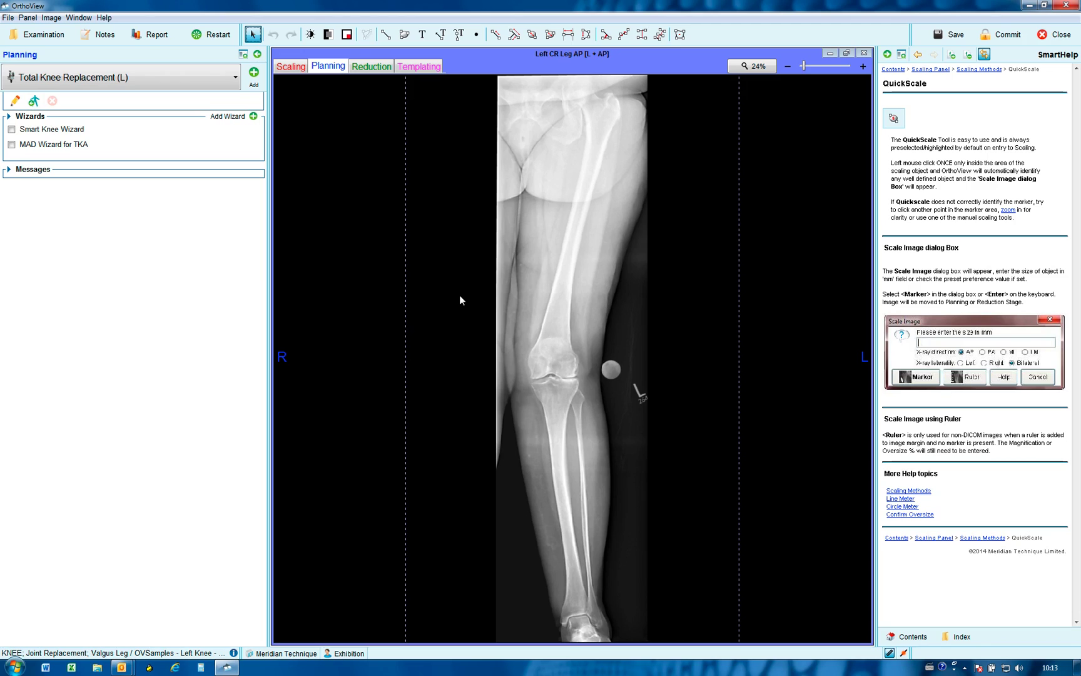
{"action": "left_click", "coordinate": [11, 129]}
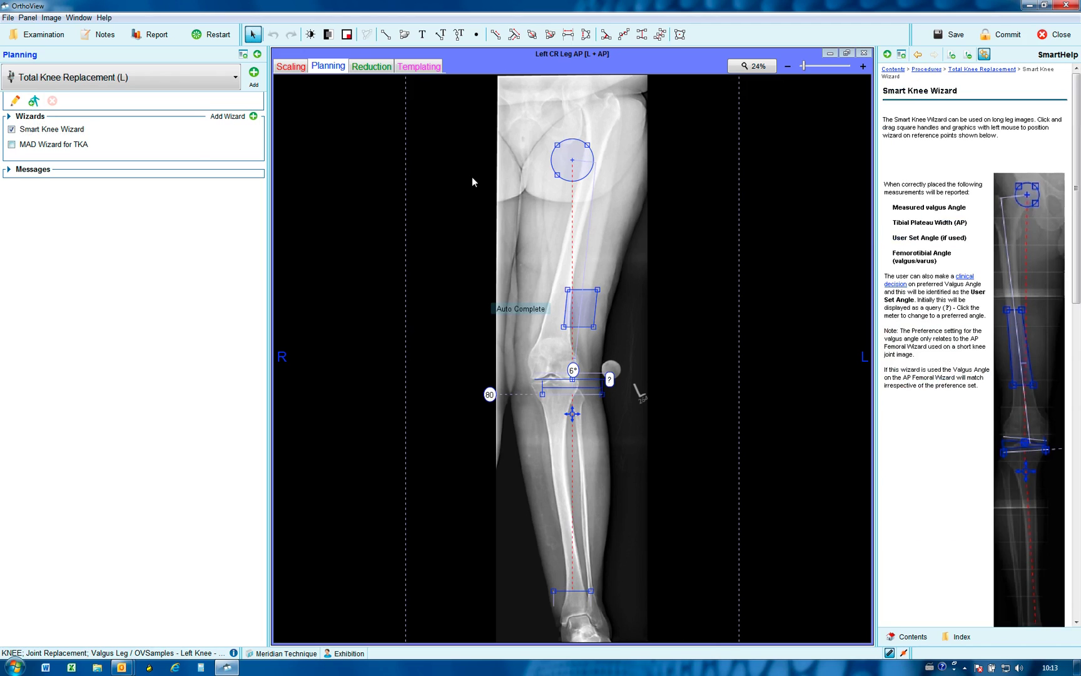
{"action": "left_click_drag", "start_coordinate": [572, 160], "coordinate": [581, 97]}
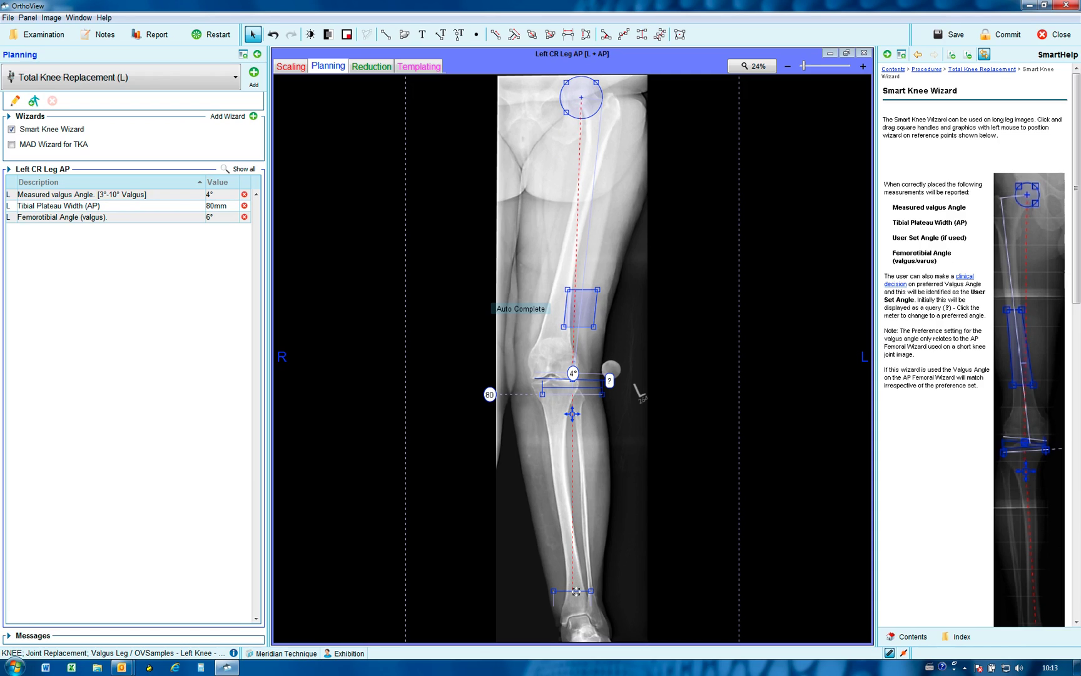
Move the wizard's distal line onto the ankle joint and fit both its ends to the talus edges under magnification.
{"action": "left_click_drag", "start_coordinate": [576, 591], "coordinate": [581, 617]}
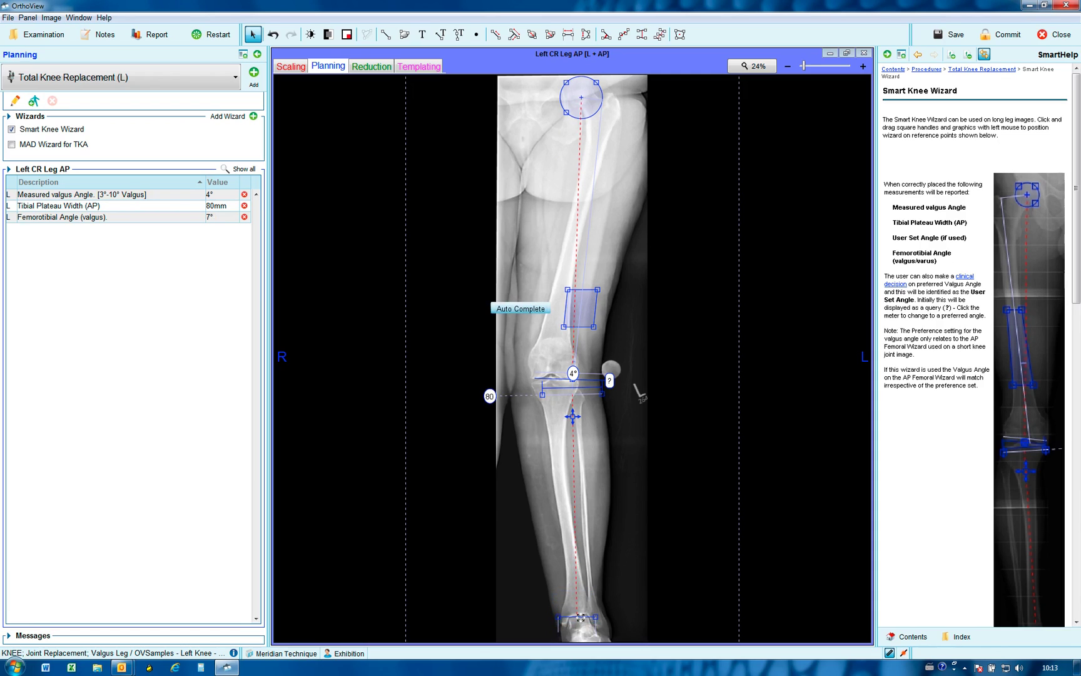
{"action": "key", "text": "space"}
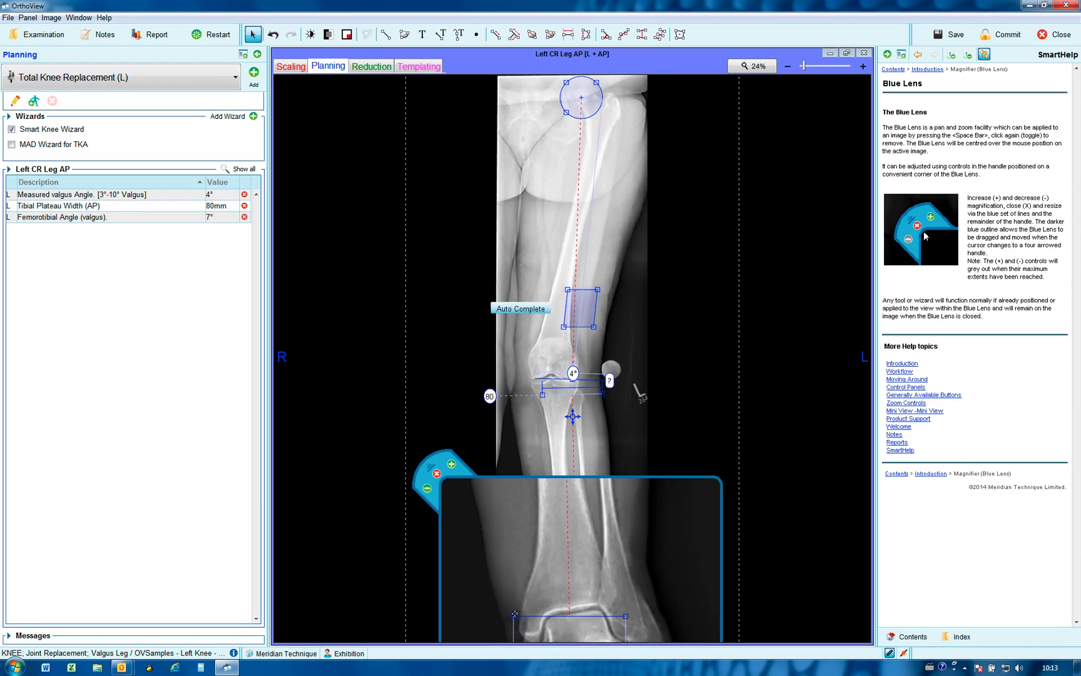
{"action": "left_click_drag", "start_coordinate": [515, 615], "coordinate": [548, 619]}
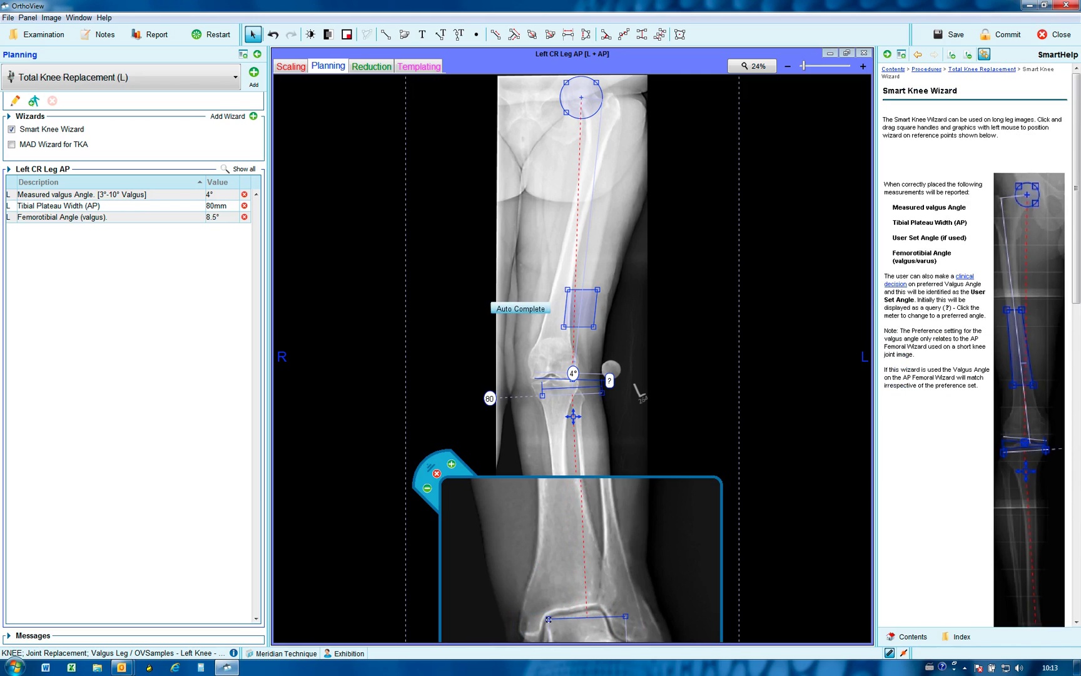
{"action": "left_click_drag", "start_coordinate": [626, 618], "coordinate": [599, 609]}
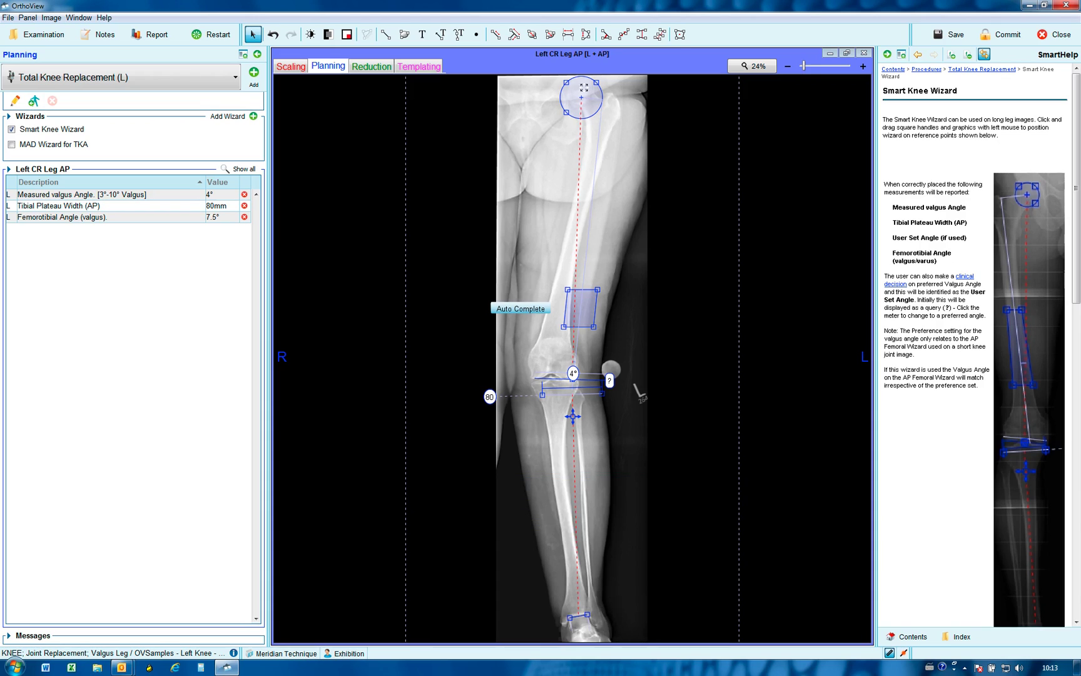
Shrink the wizard's hip circle under magnification to fit the outline of the femoral head.
{"action": "key", "text": "space"}
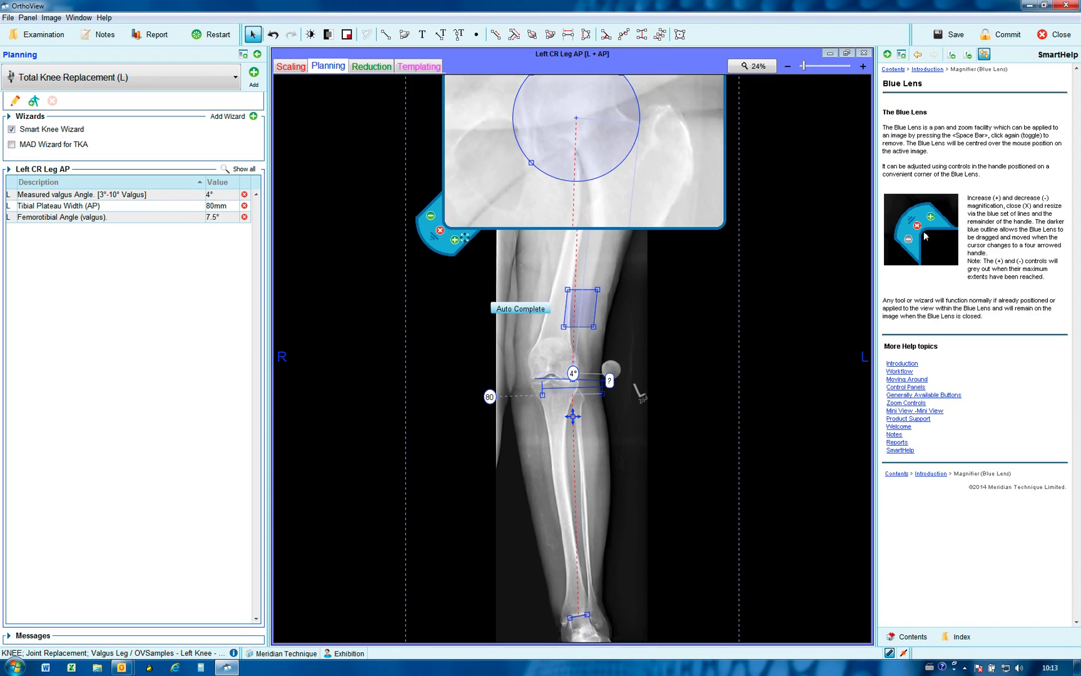
{"action": "left_click_drag", "start_coordinate": [465, 238], "coordinate": [461, 229]}
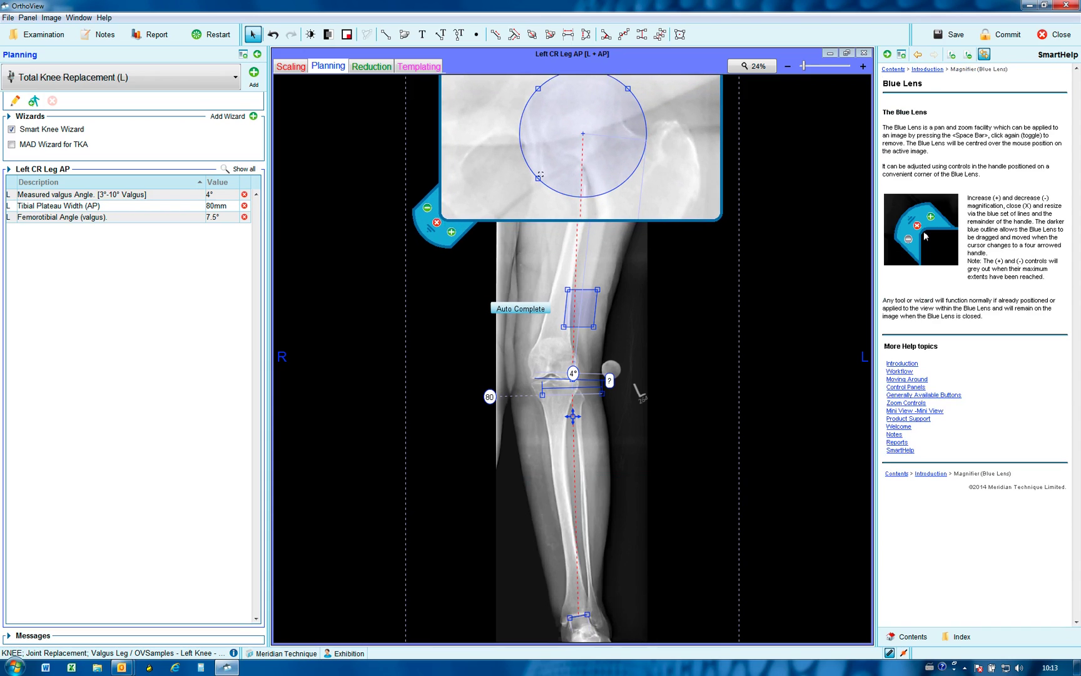
{"action": "left_click_drag", "start_coordinate": [539, 177], "coordinate": [561, 154]}
{"action": "left_click_drag", "start_coordinate": [576, 76], "coordinate": [626, 102]}
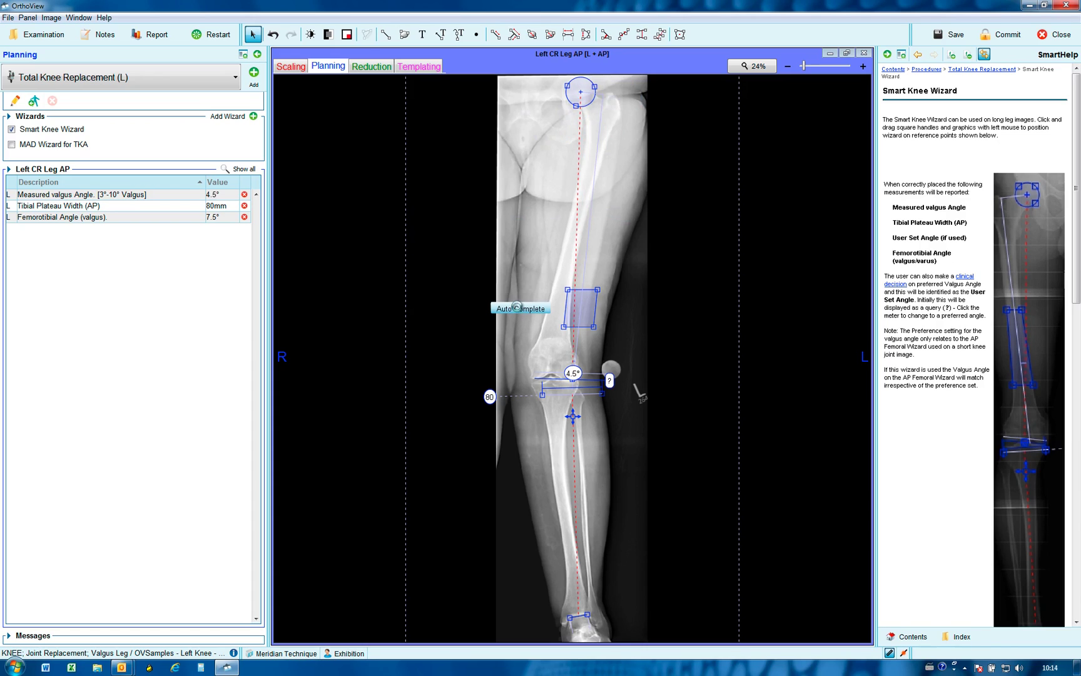
Auto-complete the Smart Knee Wizard and fine-tune the corners of the femoral shaft box to the edges of the bone.
{"action": "left_click", "coordinate": [519, 309]}
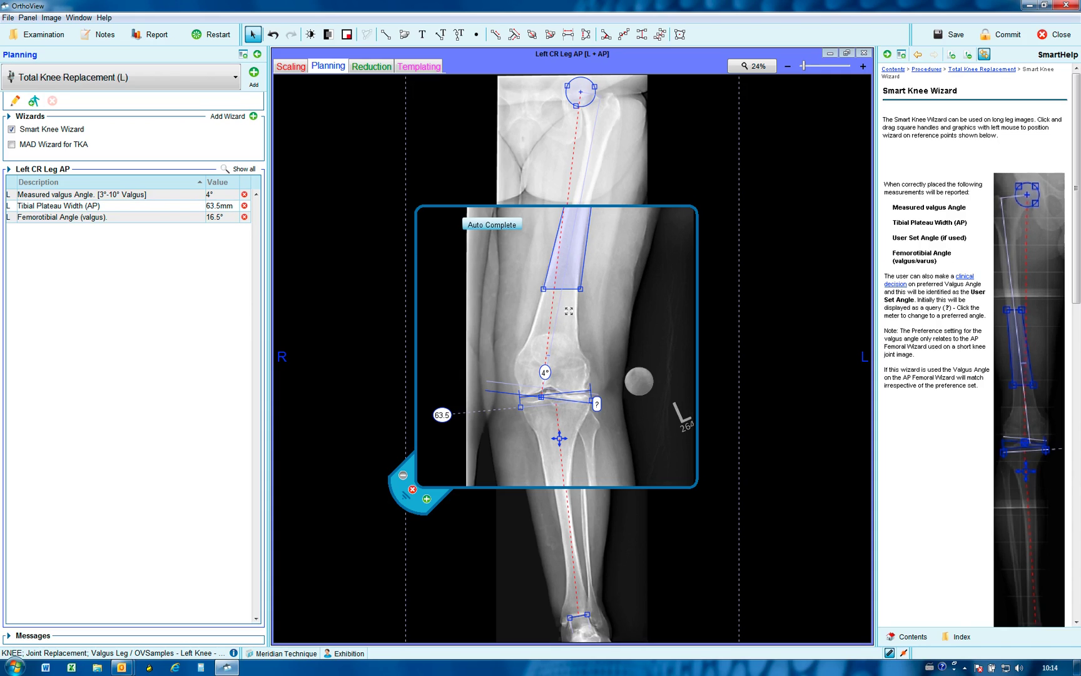
{"action": "left_click_drag", "start_coordinate": [440, 495], "coordinate": [441, 448]}
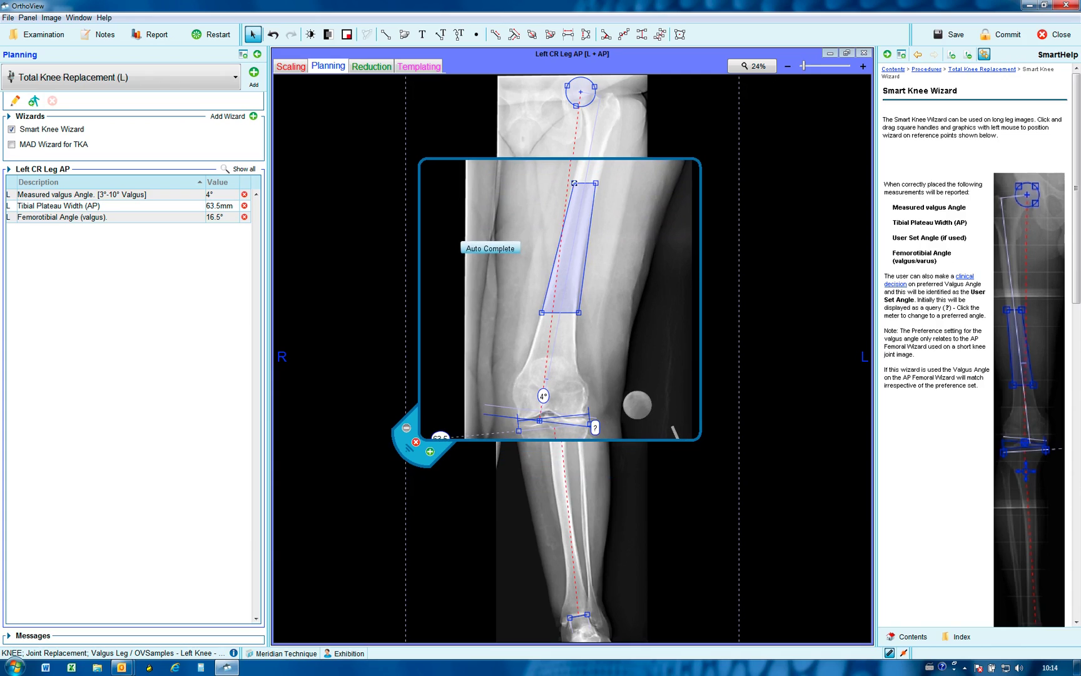
{"action": "left_click_drag", "start_coordinate": [574, 182], "coordinate": [571, 183]}
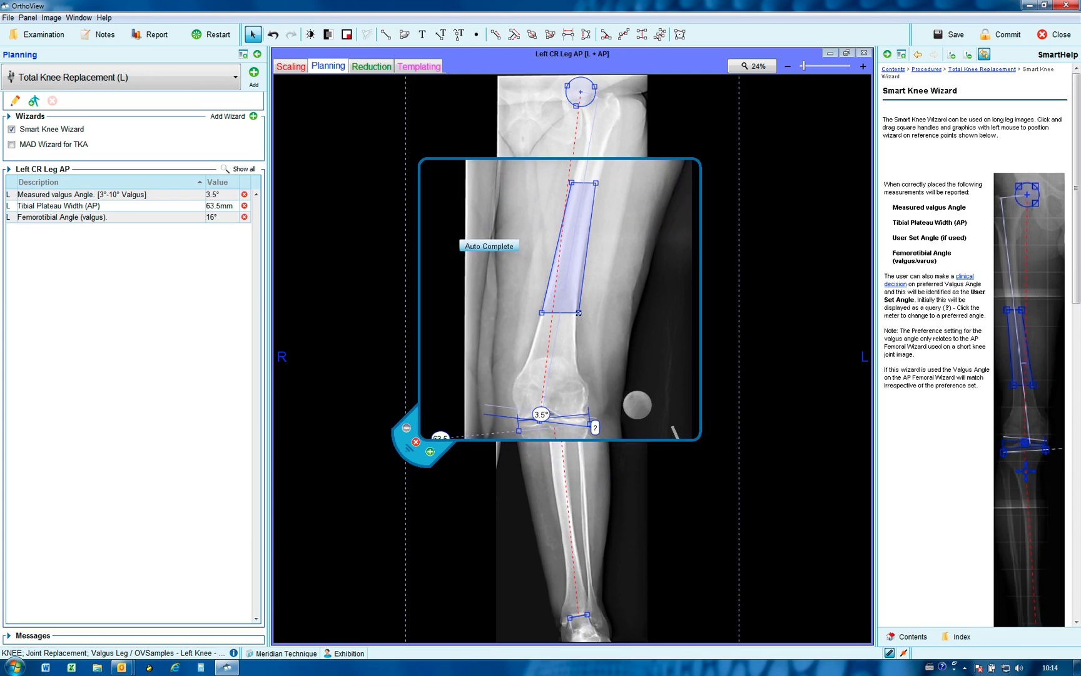
{"action": "left_click_drag", "start_coordinate": [578, 312], "coordinate": [576, 312]}
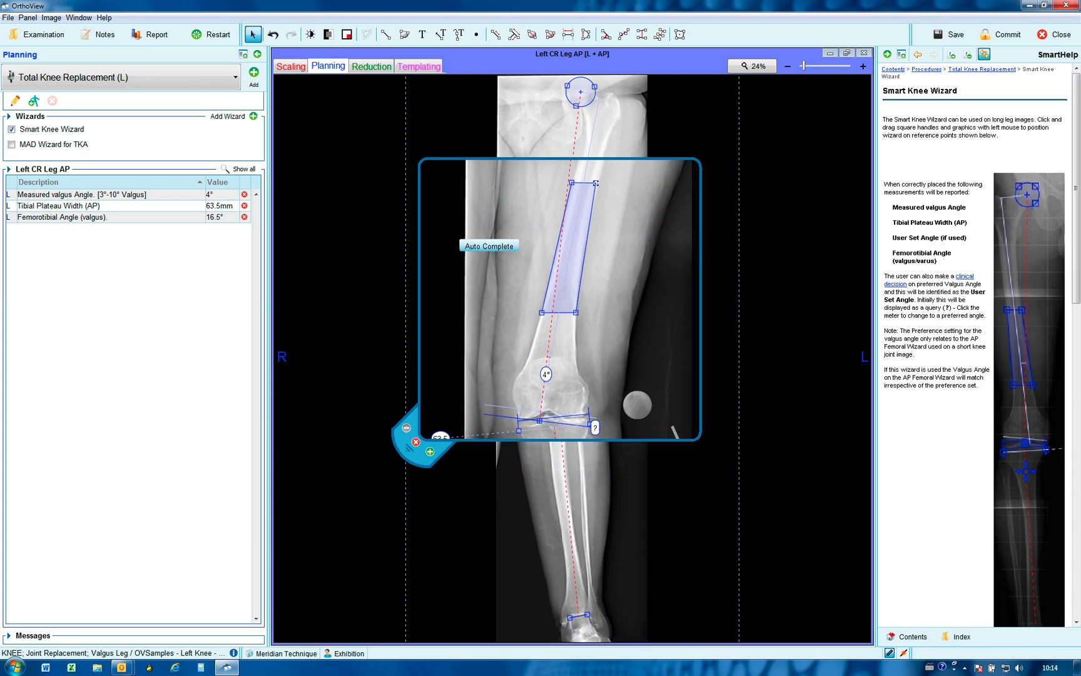
{"action": "left_click_drag", "start_coordinate": [596, 183], "coordinate": [599, 182]}
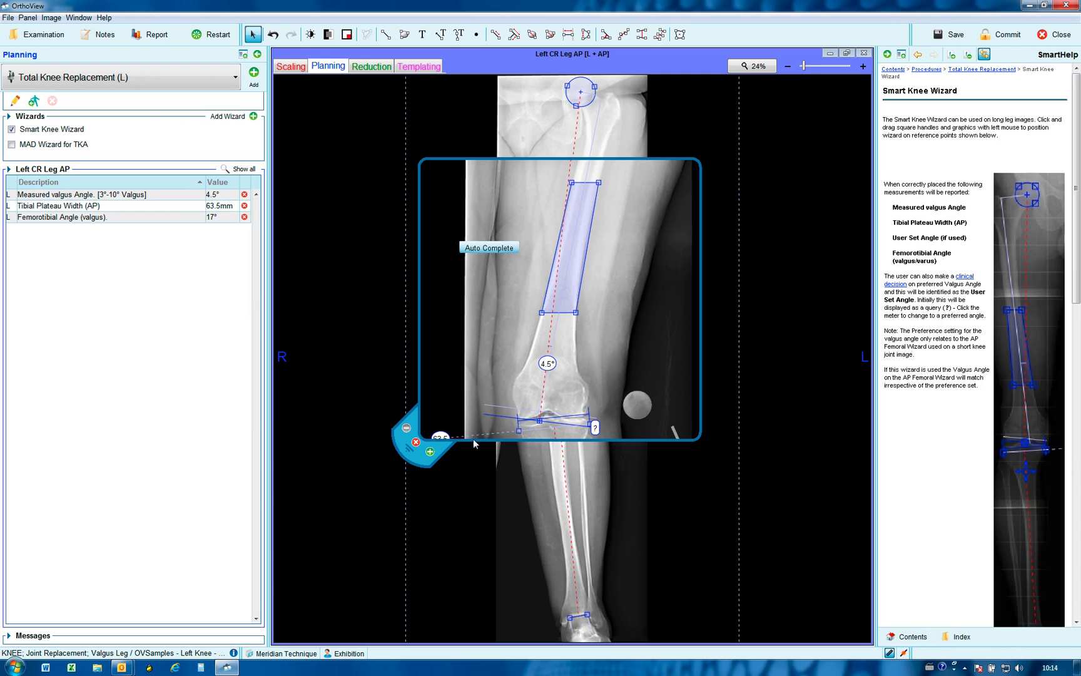
Center the Smart Knee Wizard's femoral handle at the knee joint and fit its tibial plateau line to the bone edges under magnification.
{"action": "left_click_drag", "start_coordinate": [442, 468], "coordinate": [439, 484]}
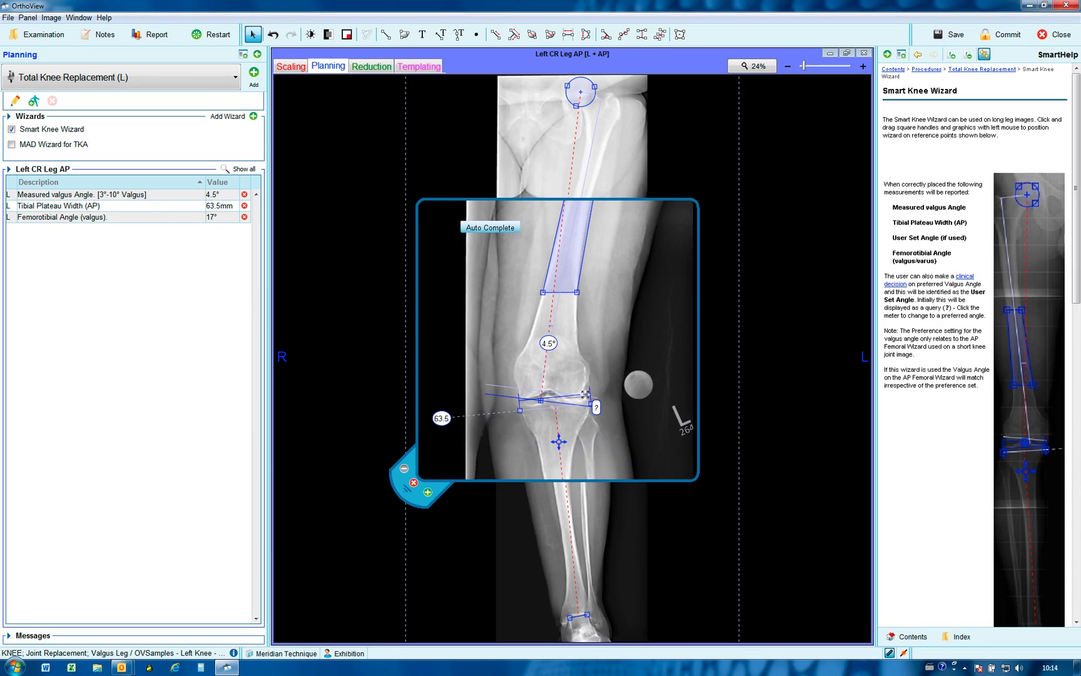
{"action": "left_click_drag", "start_coordinate": [541, 401], "coordinate": [548, 395]}
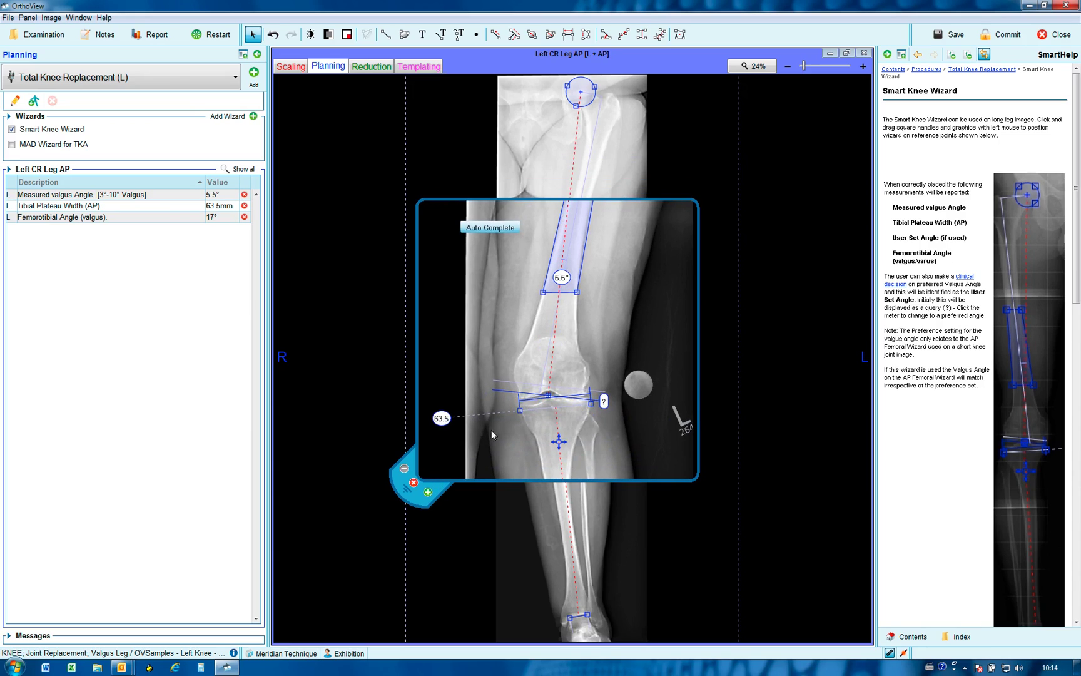
{"action": "left_click", "coordinate": [425, 518]}
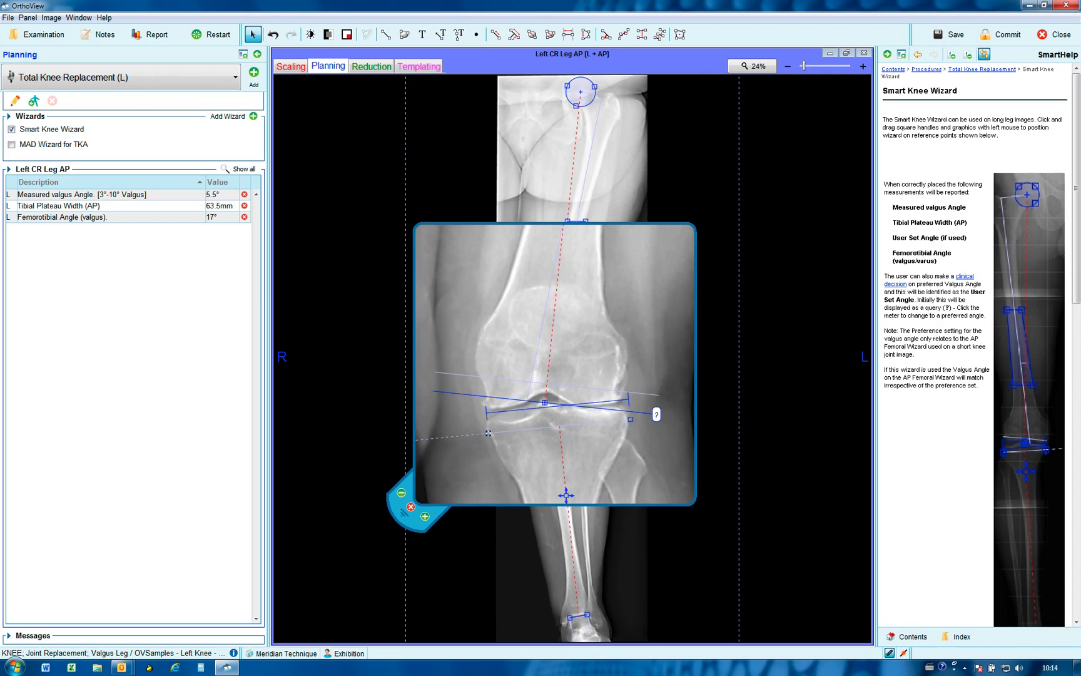
{"action": "left_click_drag", "start_coordinate": [489, 433], "coordinate": [491, 441]}
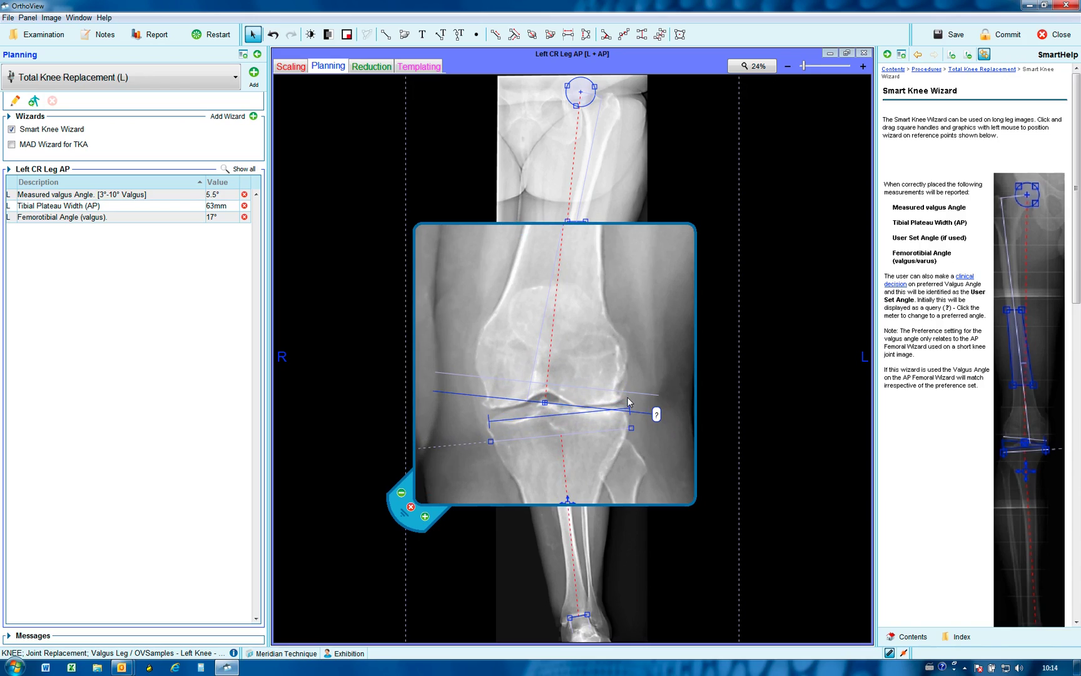
{"action": "left_click_drag", "start_coordinate": [632, 428], "coordinate": [625, 428]}
{"action": "left_click_drag", "start_coordinate": [546, 403], "coordinate": [549, 403]}
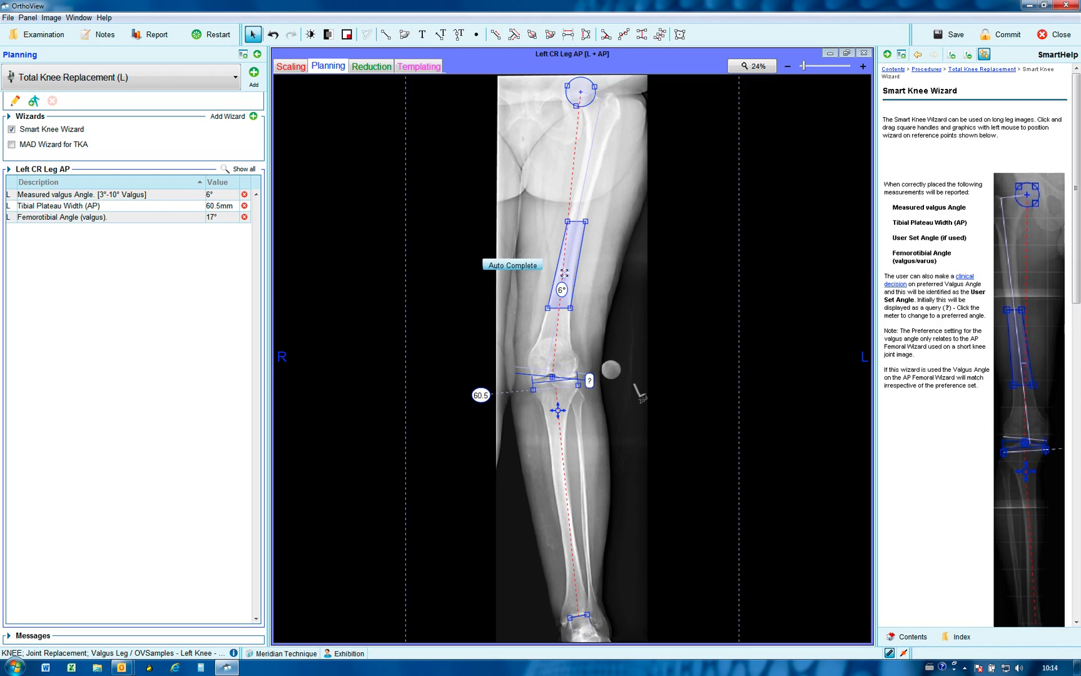
Accept a user set angle of 6° and measure the tibial cut depth from the cut line to the plateau laterally and medially.
{"action": "left_click", "coordinate": [589, 380]}
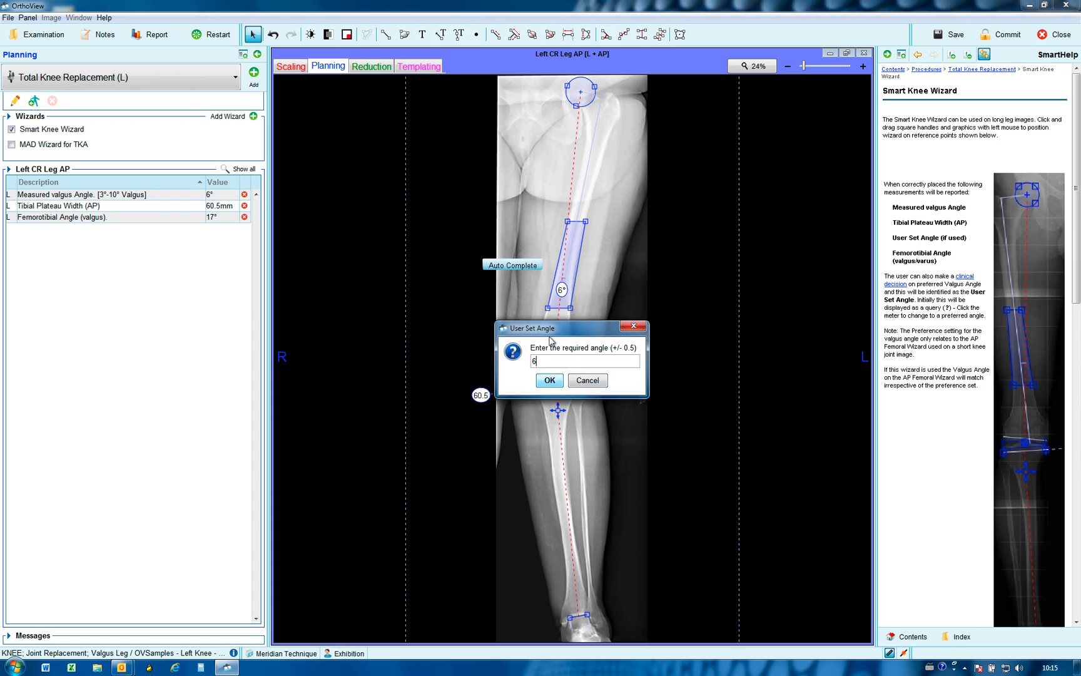
{"action": "left_click", "coordinate": [556, 382]}
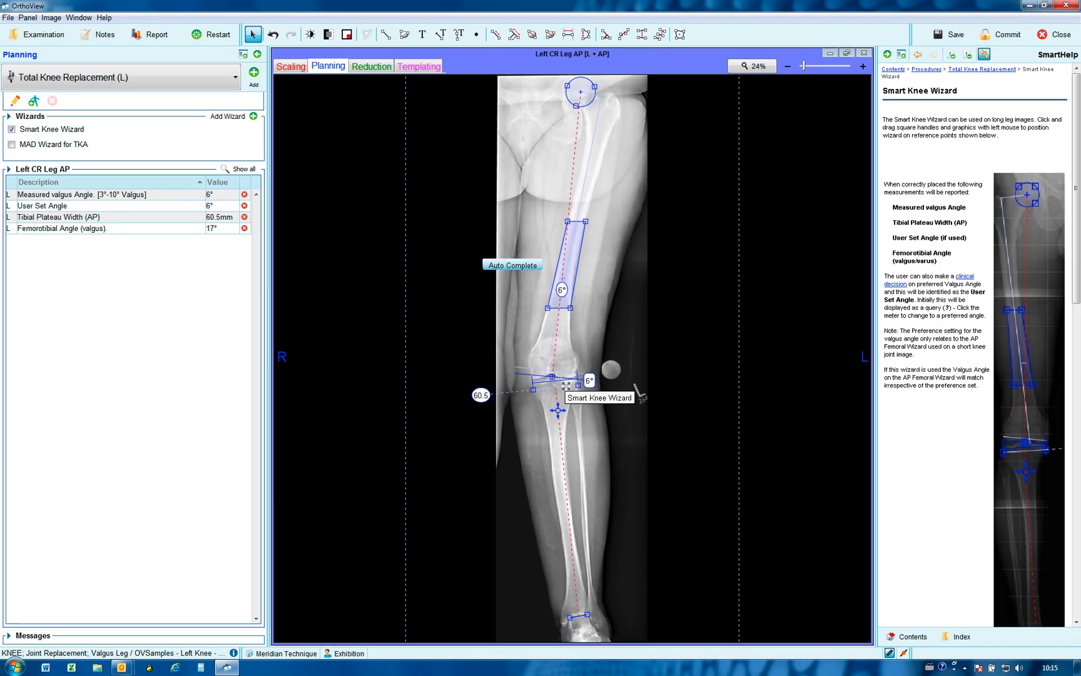
{"action": "key", "text": "space"}
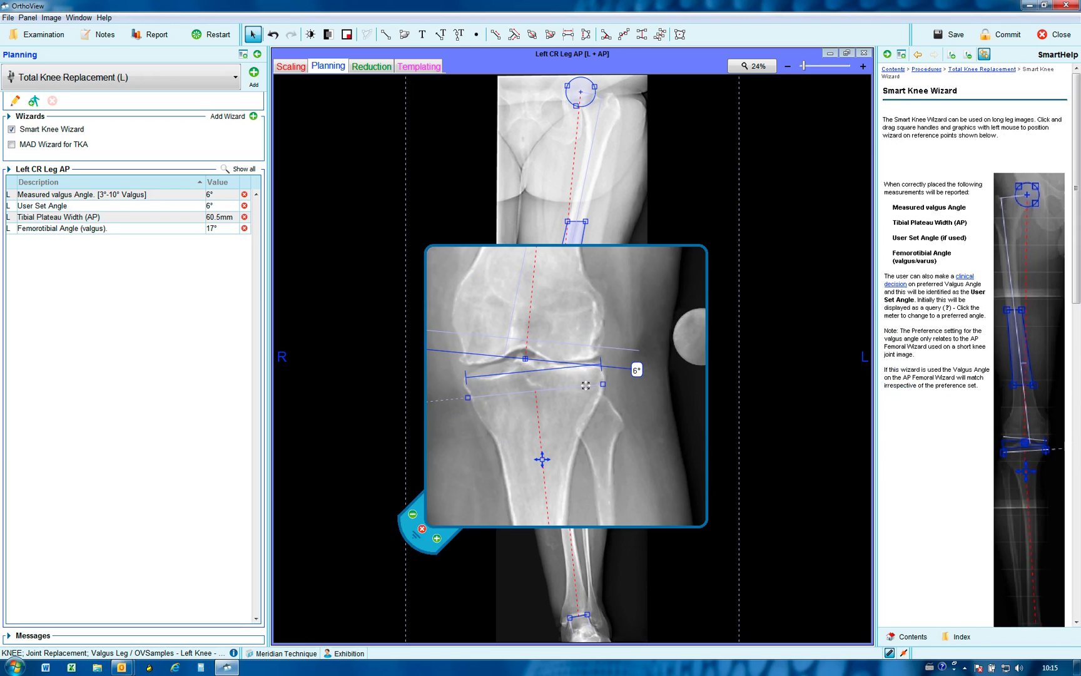
{"action": "right_click", "coordinate": [586, 386]}
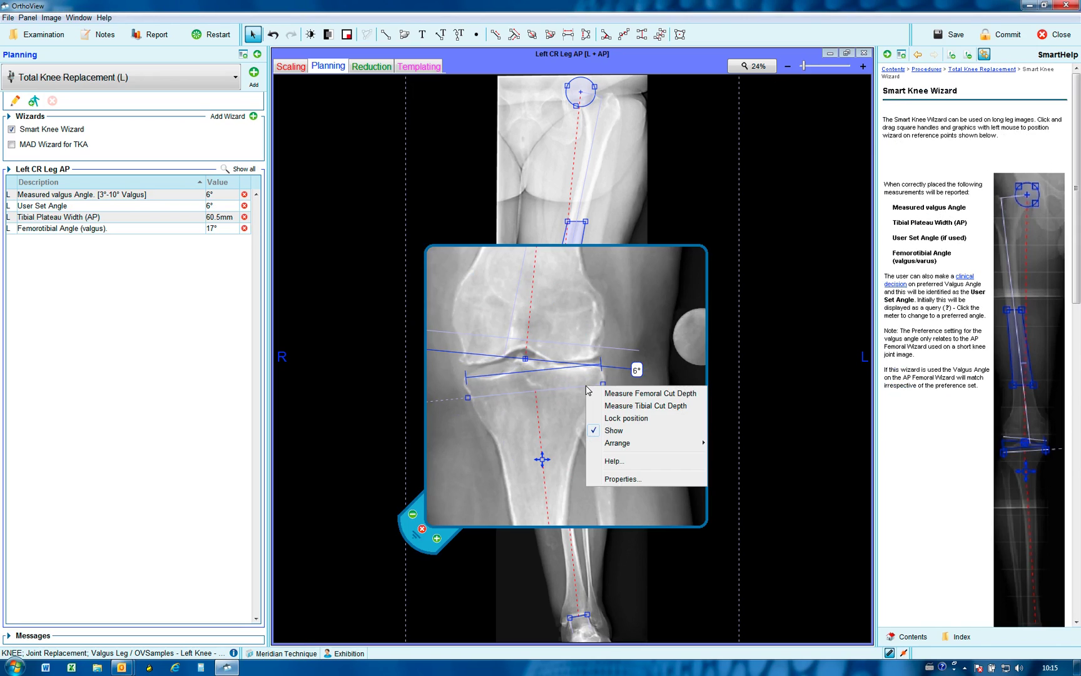
{"action": "left_click", "coordinate": [625, 407]}
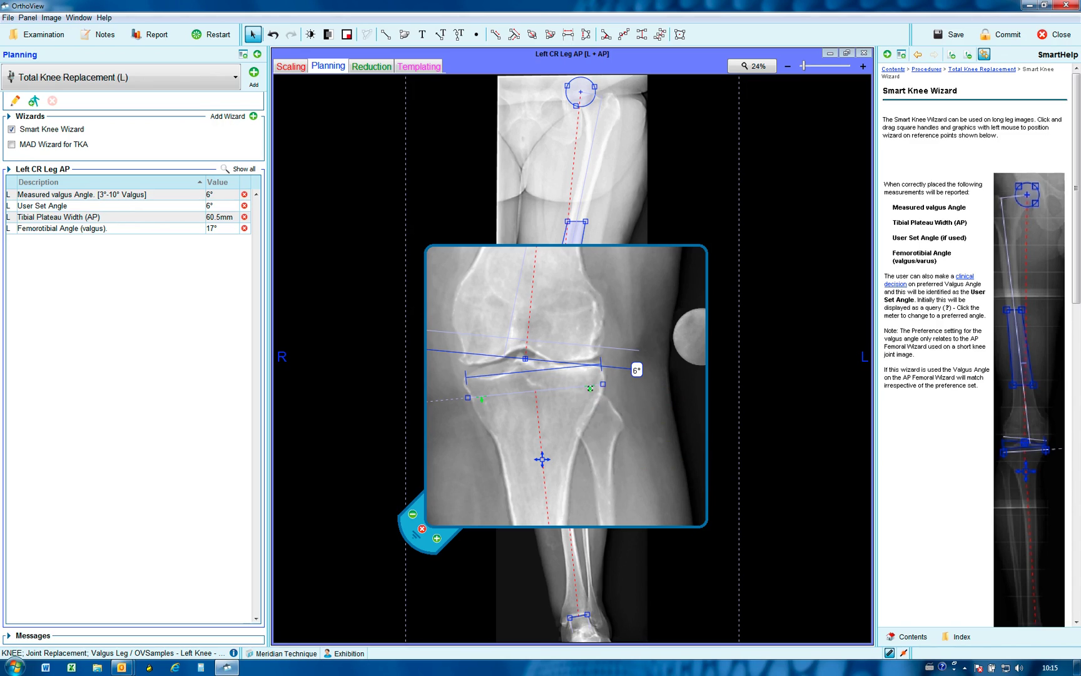
{"action": "left_click_drag", "start_coordinate": [589, 387], "coordinate": [587, 370]}
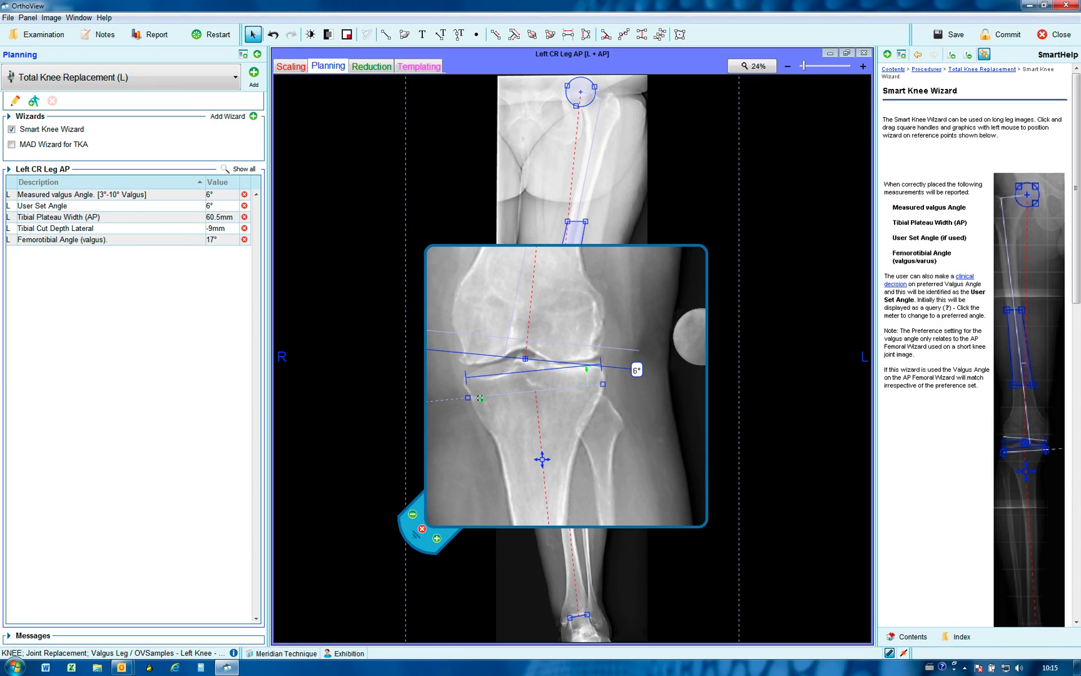
{"action": "left_click_drag", "start_coordinate": [480, 398], "coordinate": [483, 379]}
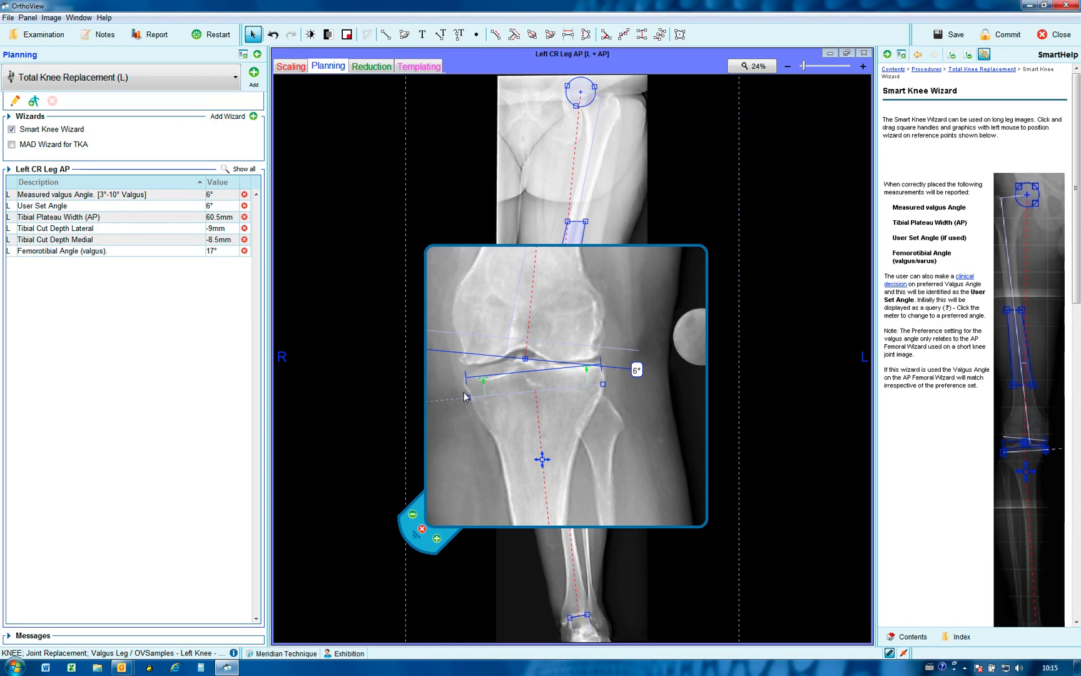
{"action": "left_click_drag", "start_coordinate": [483, 379], "coordinate": [483, 381]}
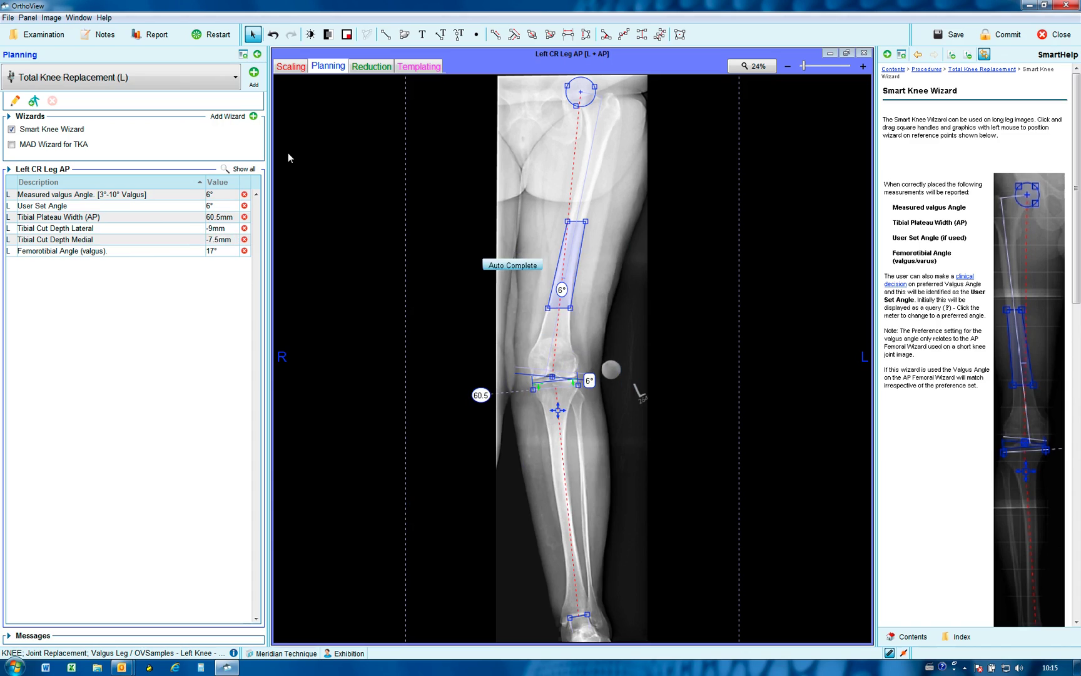
Replace the Smart Knee Wizard with the MAD Wizard for TKA and fit its plateau line to both edges of the tibial plateau.
{"action": "left_click", "coordinate": [12, 129]}
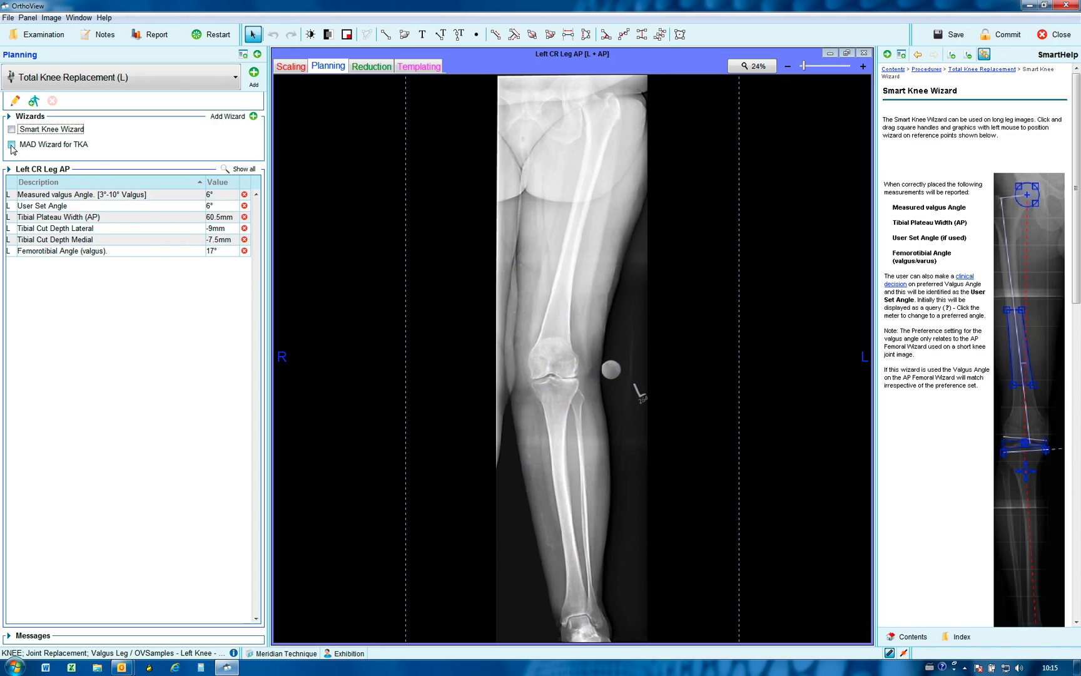
{"action": "left_click", "coordinate": [12, 146]}
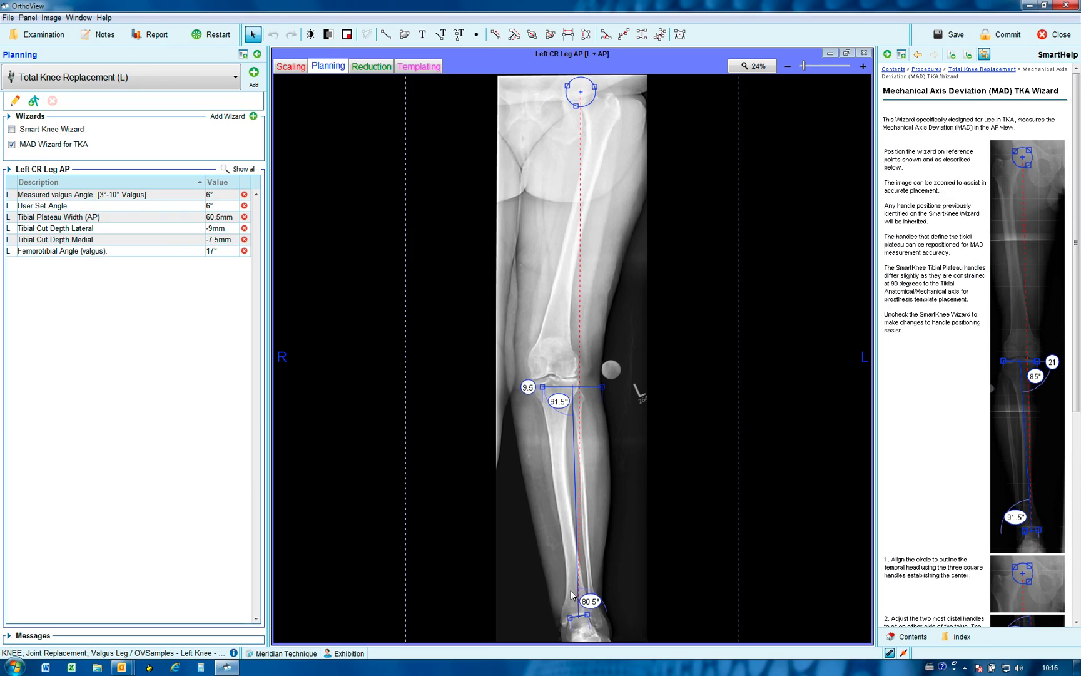
{"action": "left_click_drag", "start_coordinate": [570, 387], "coordinate": [619, 379]}
{"action": "double_click", "coordinate": [557, 379]}
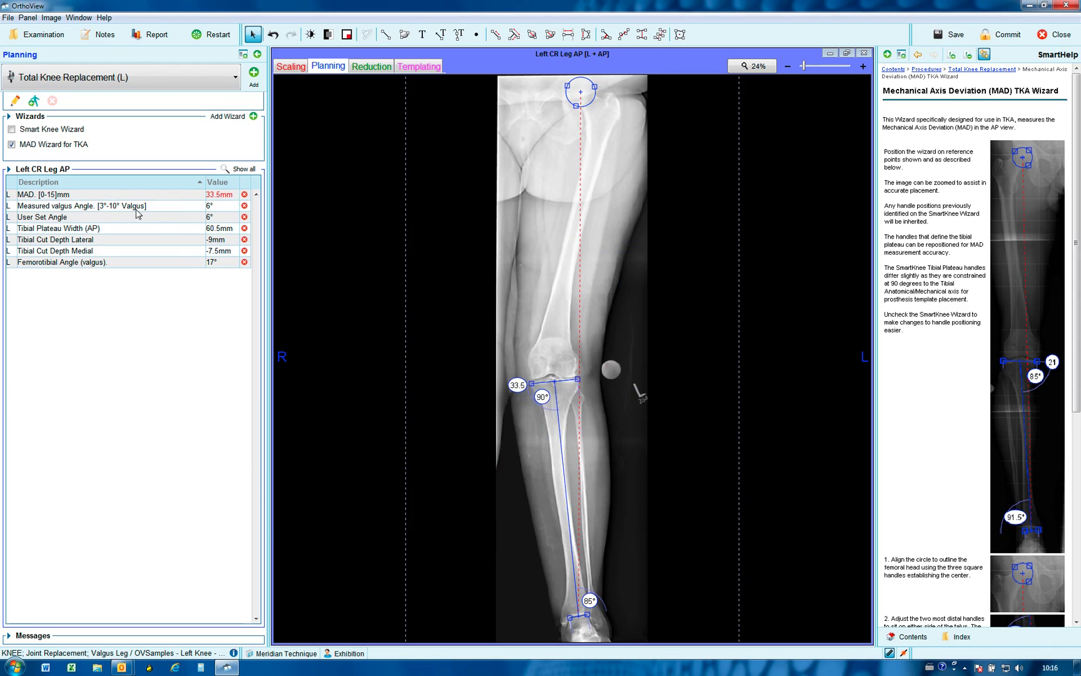
Swap the MAD Wizard back for the Smart Knee Wizard and restore the layout showing all the X-ray images.
{"action": "left_click", "coordinate": [12, 144]}
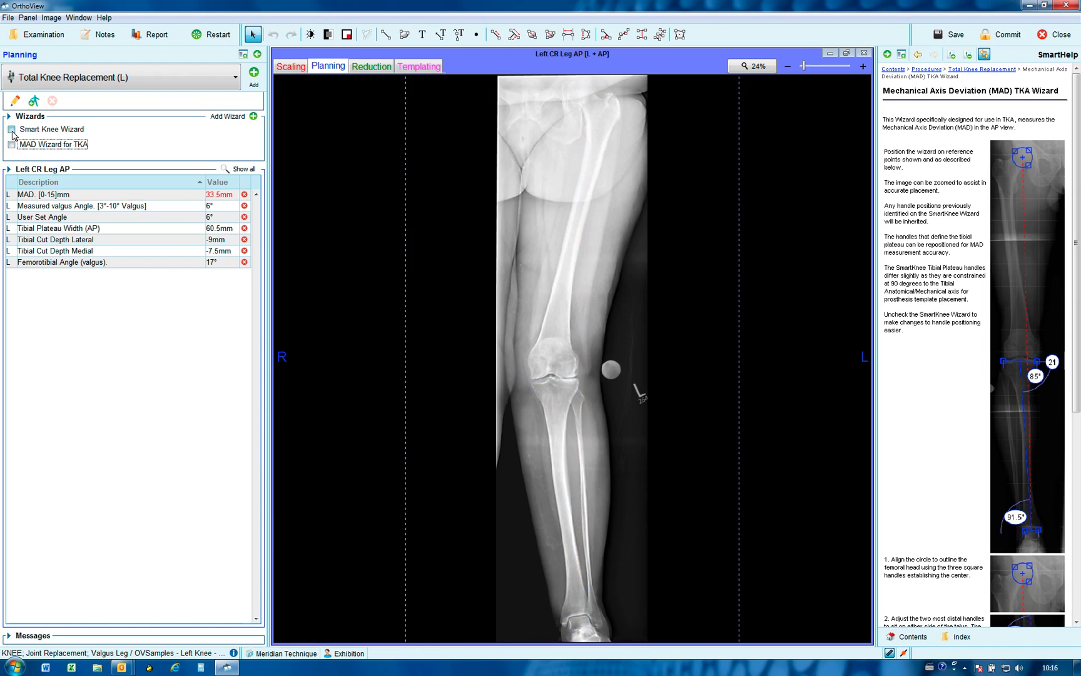
{"action": "left_click", "coordinate": [11, 130]}
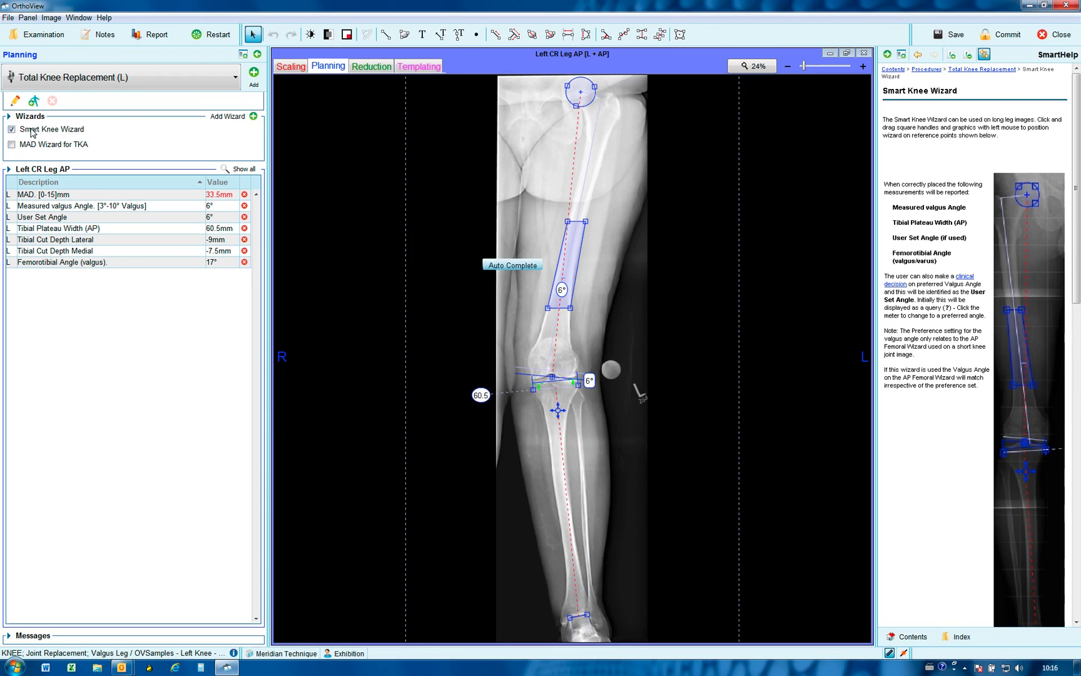
{"action": "left_click", "coordinate": [846, 54]}
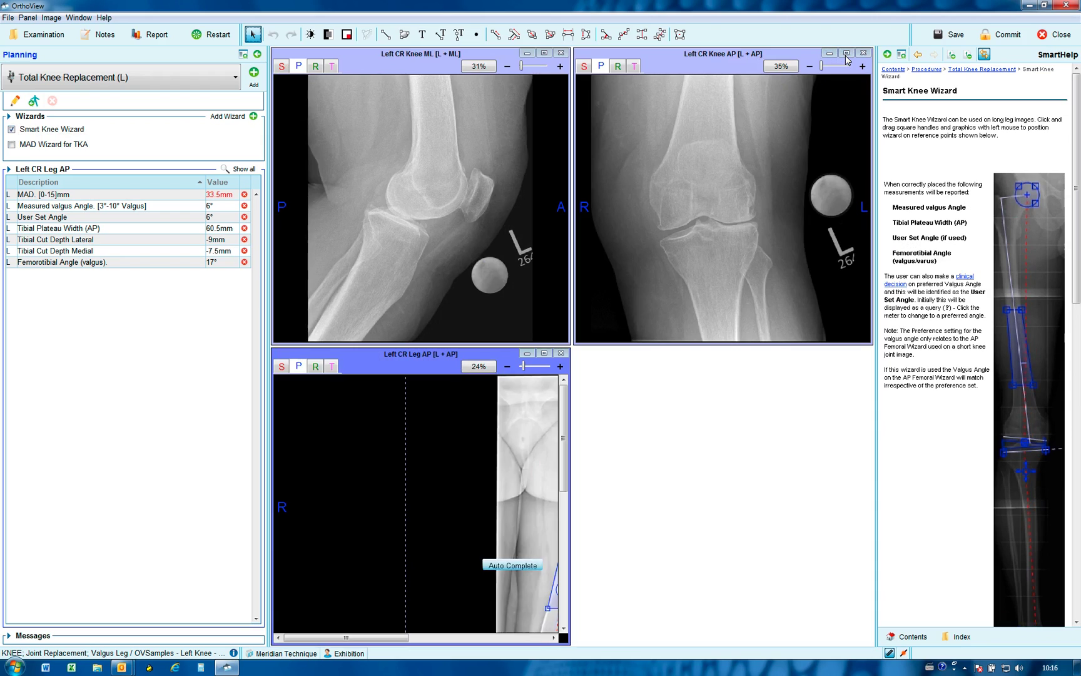
Apply the Femoral AP/PA Wizard to the Left CR Knee AP image, lower its base line to the condyles and maximize the image.
{"action": "left_click", "coordinate": [708, 75]}
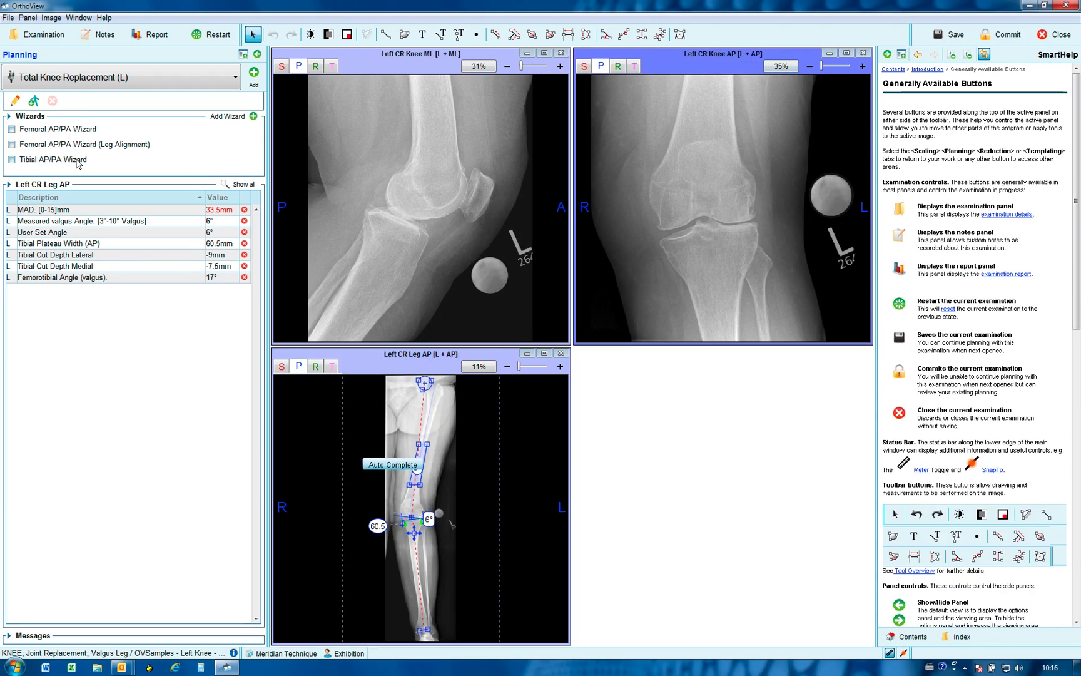
{"action": "left_click", "coordinate": [11, 129]}
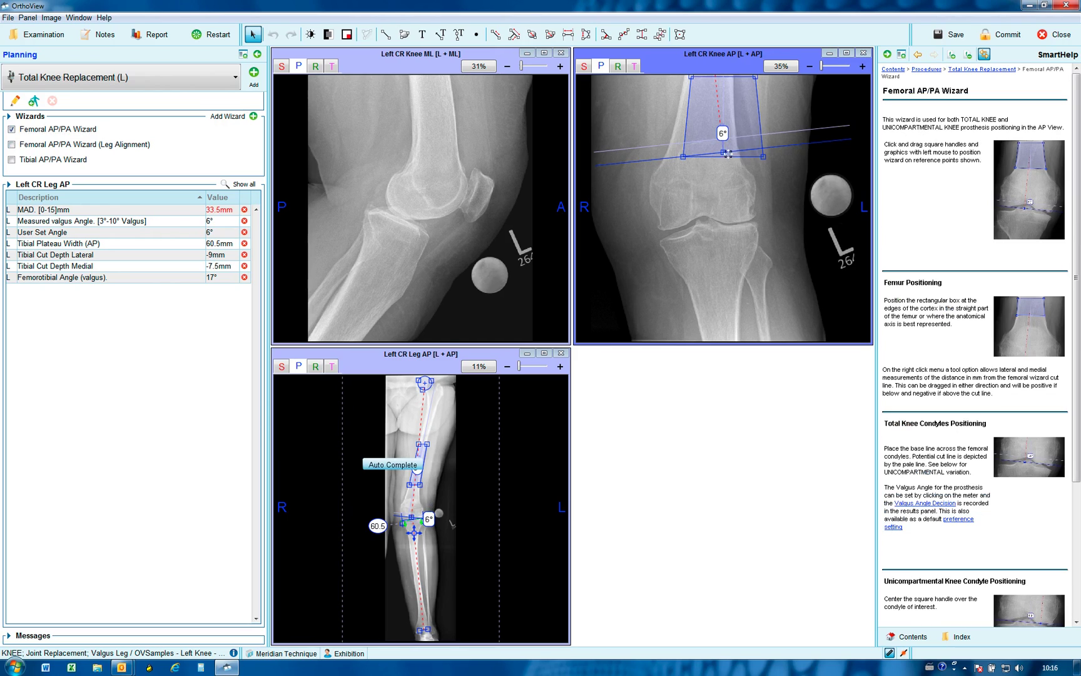
{"action": "left_click_drag", "start_coordinate": [723, 152], "coordinate": [715, 226]}
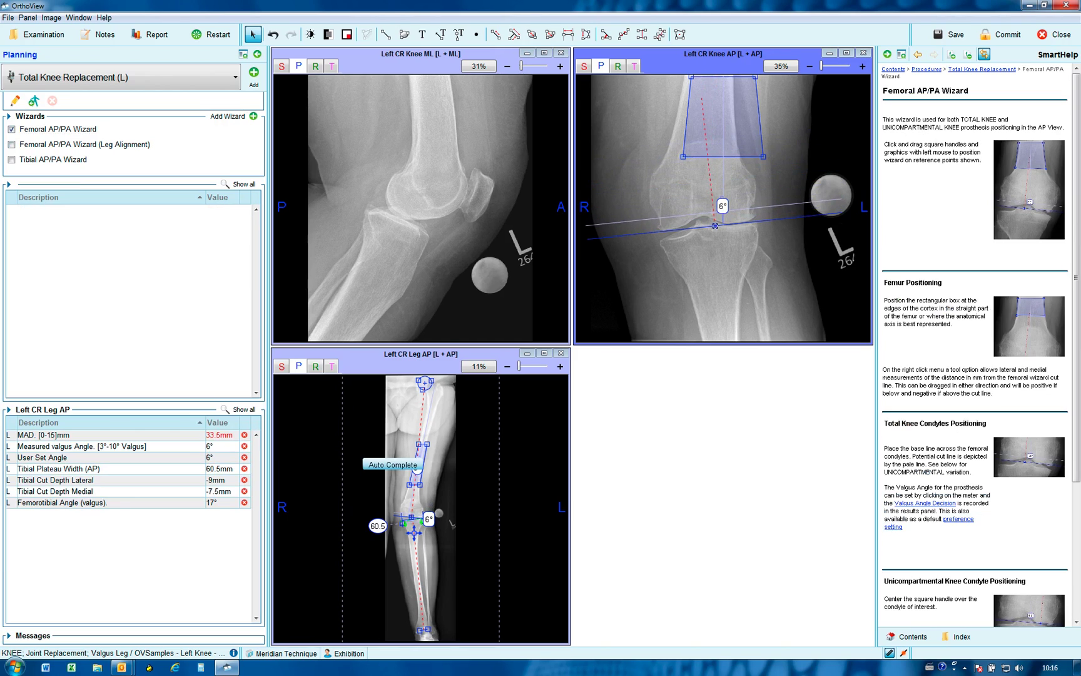
{"action": "left_click", "coordinate": [847, 53]}
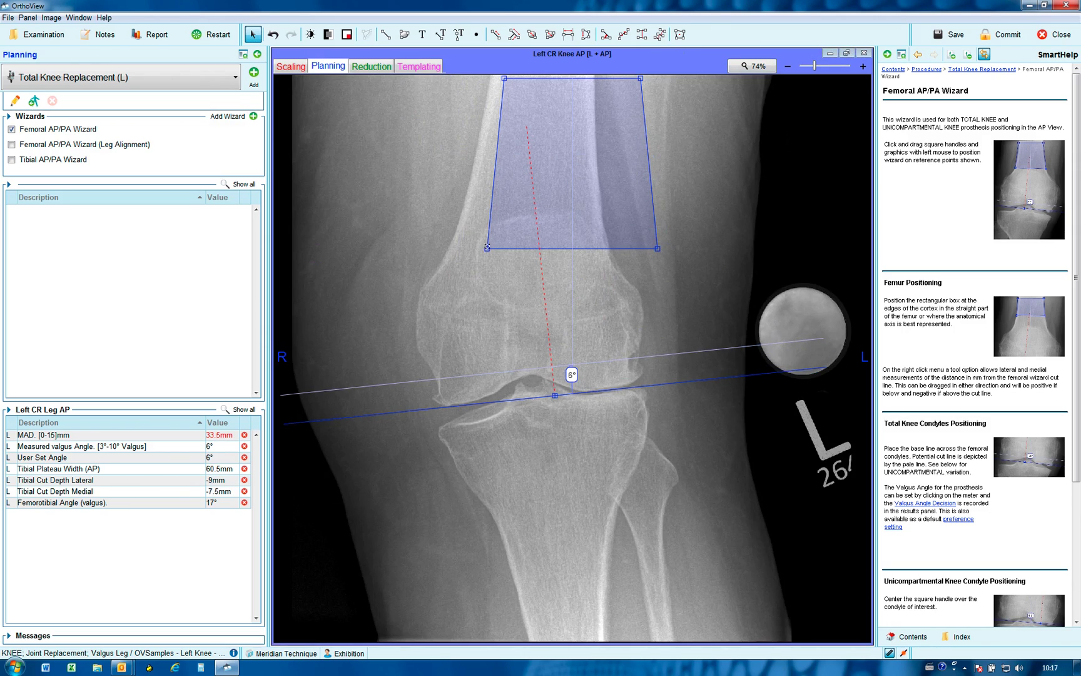
Fit the corners of the femoral wizard's box to the cortex edges of the distal femoral shaft.
{"action": "left_click_drag", "start_coordinate": [487, 247], "coordinate": [454, 234]}
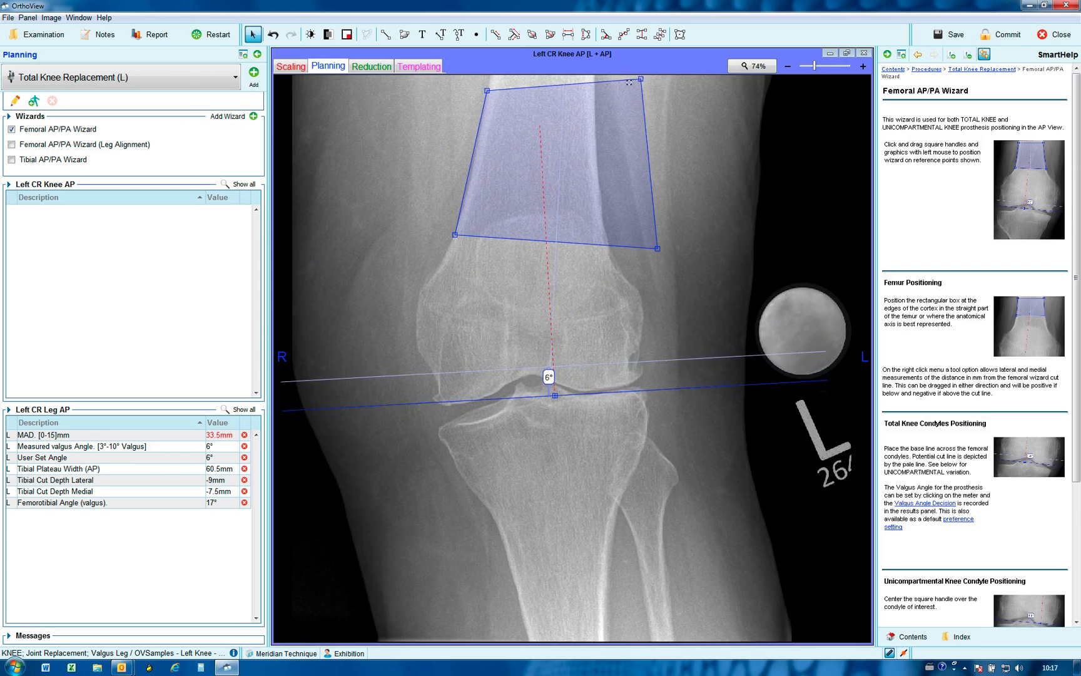
{"action": "left_click_drag", "start_coordinate": [629, 82], "coordinate": [582, 94]}
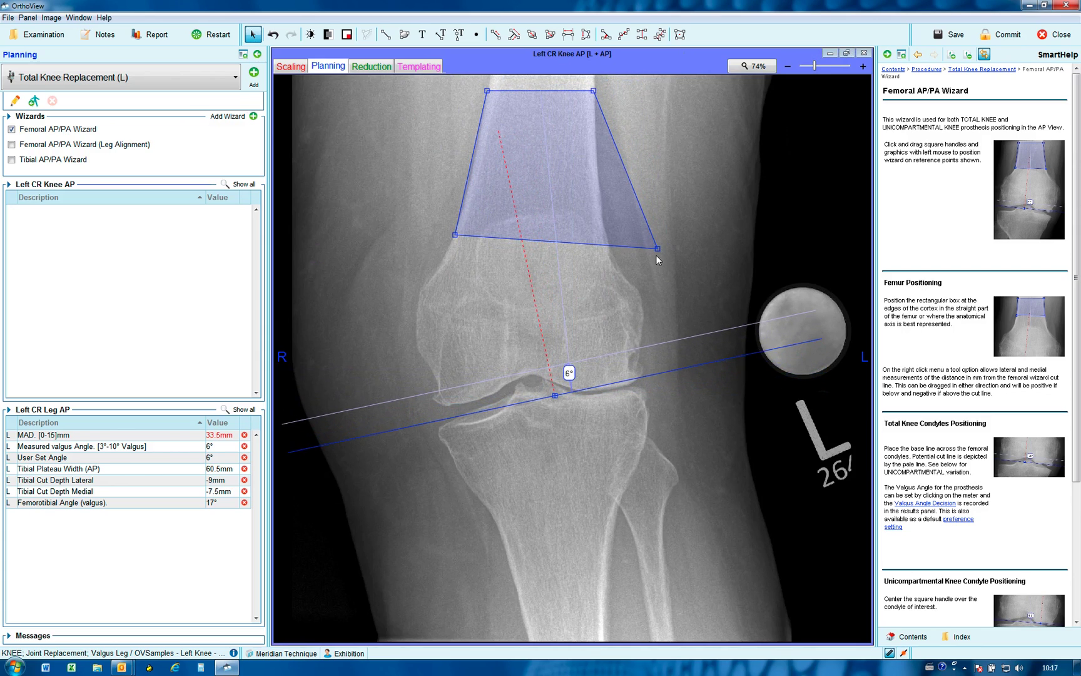
{"action": "left_click_drag", "start_coordinate": [658, 249], "coordinate": [605, 226]}
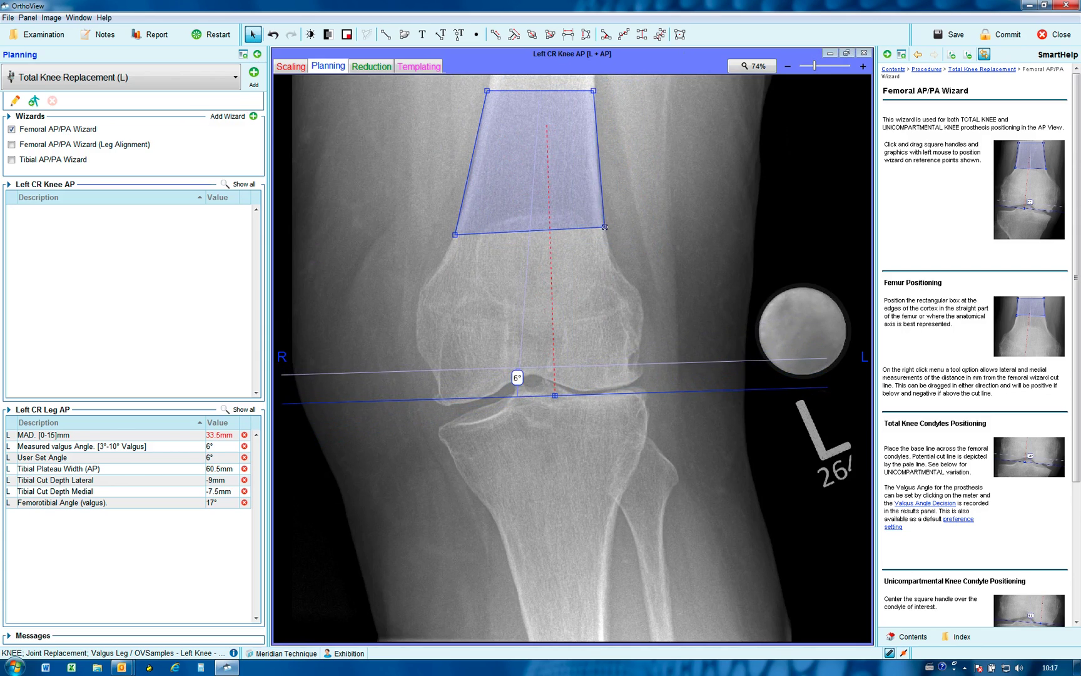
{"action": "left_click_drag", "start_coordinate": [454, 235], "coordinate": [462, 221]}
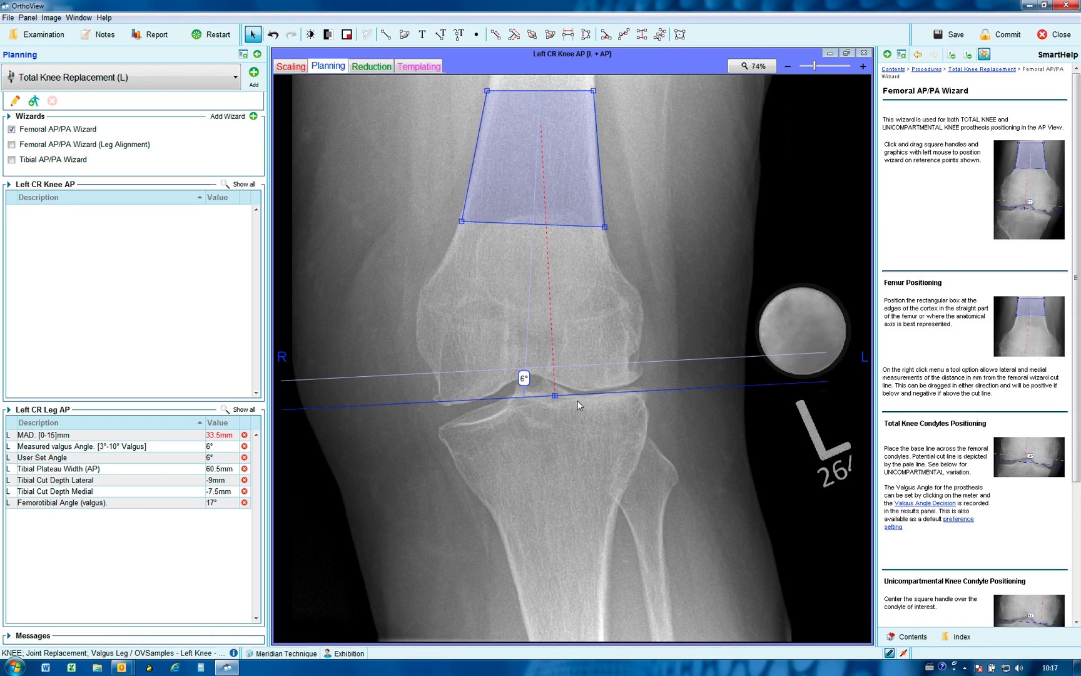
Place the femoral wizard's base line across the condyles with its handle at the notch, and accept a user set angle of 6°.
{"action": "left_click_drag", "start_coordinate": [555, 395], "coordinate": [522, 392]}
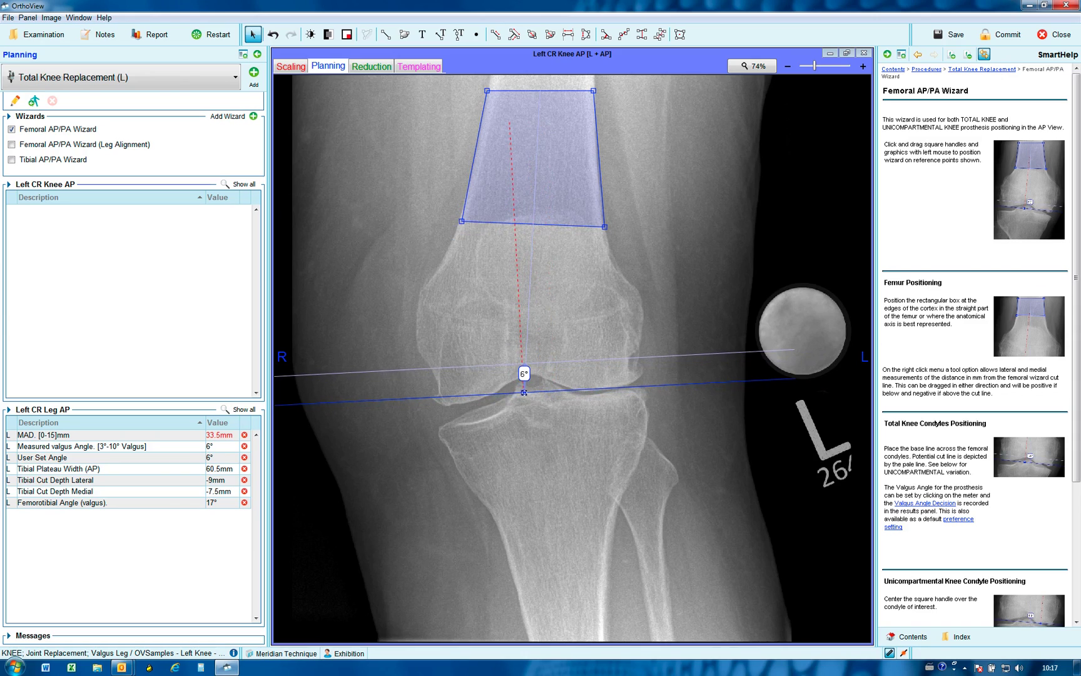
{"action": "left_click", "coordinate": [526, 374]}
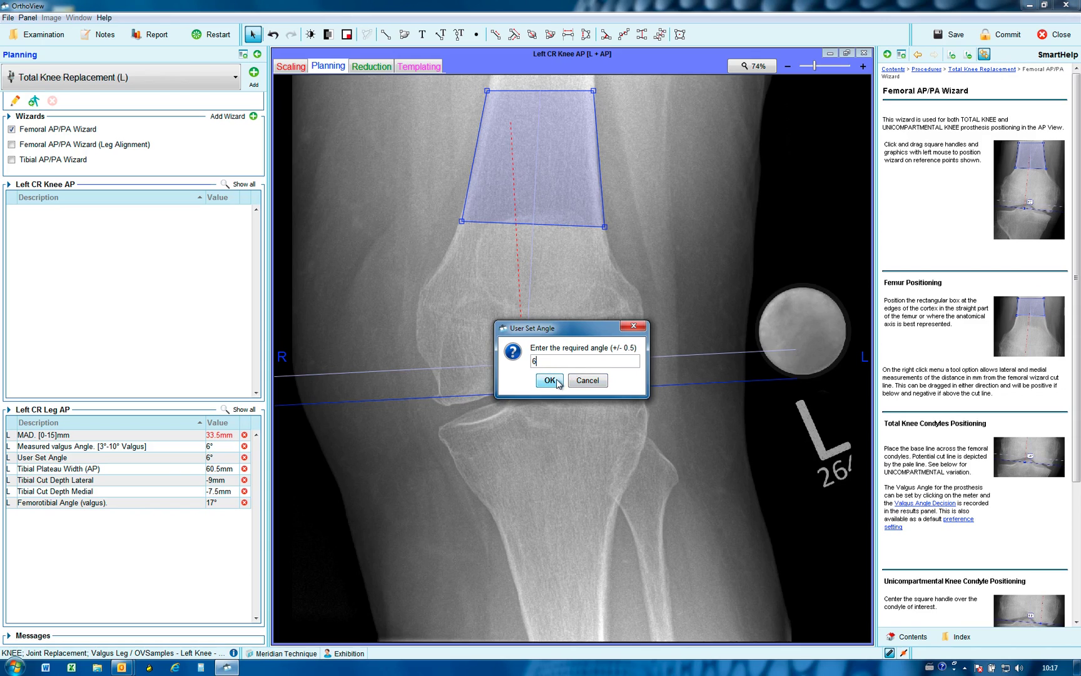
{"action": "left_click", "coordinate": [556, 381]}
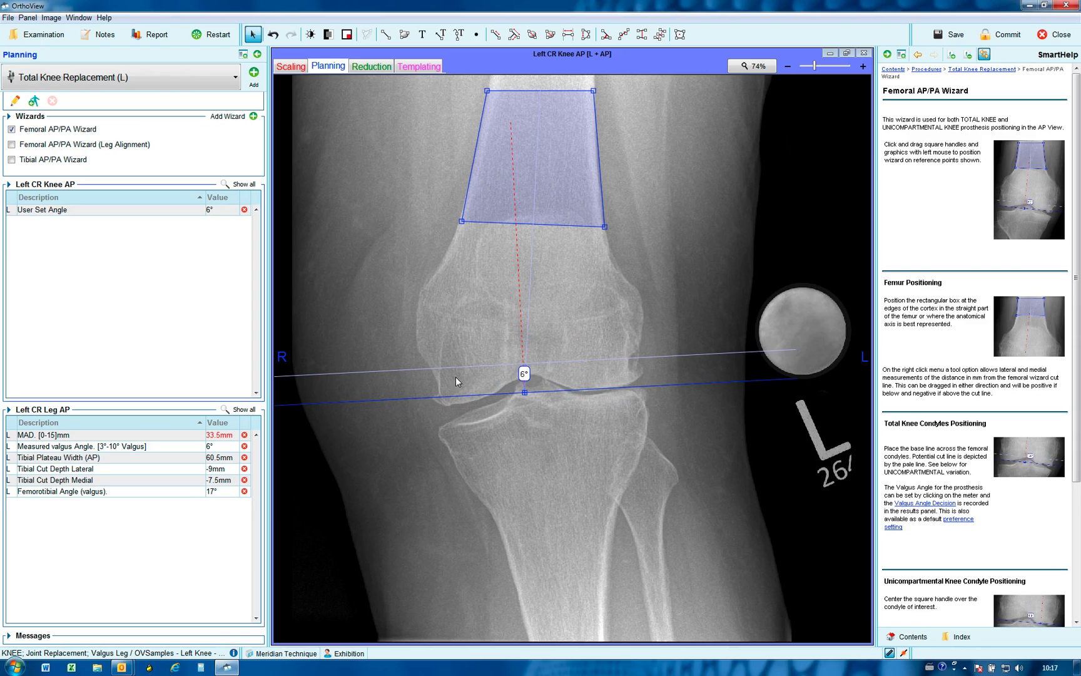
Replace the femoral wizard with the Tibial AP/PA Wizard, fitting its box to the tibial shaft cortex and its plateau line to the tibial plateau edges.
{"action": "left_click", "coordinate": [11, 160]}
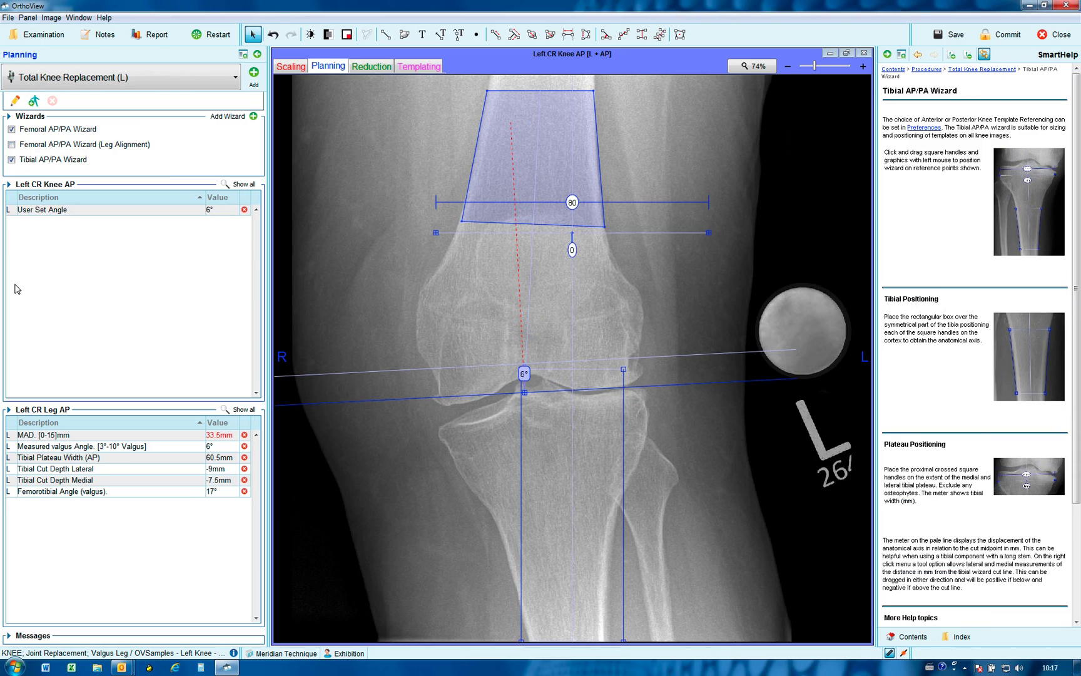
{"action": "left_click", "coordinate": [10, 132]}
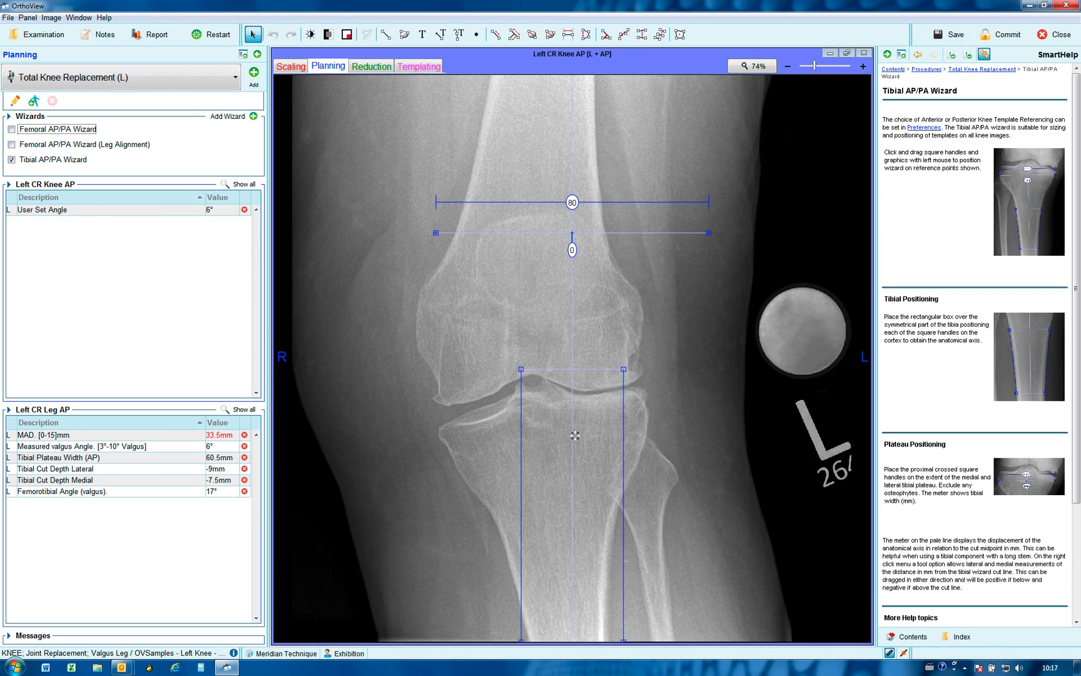
{"action": "left_click_drag", "start_coordinate": [521, 640], "coordinate": [527, 636]}
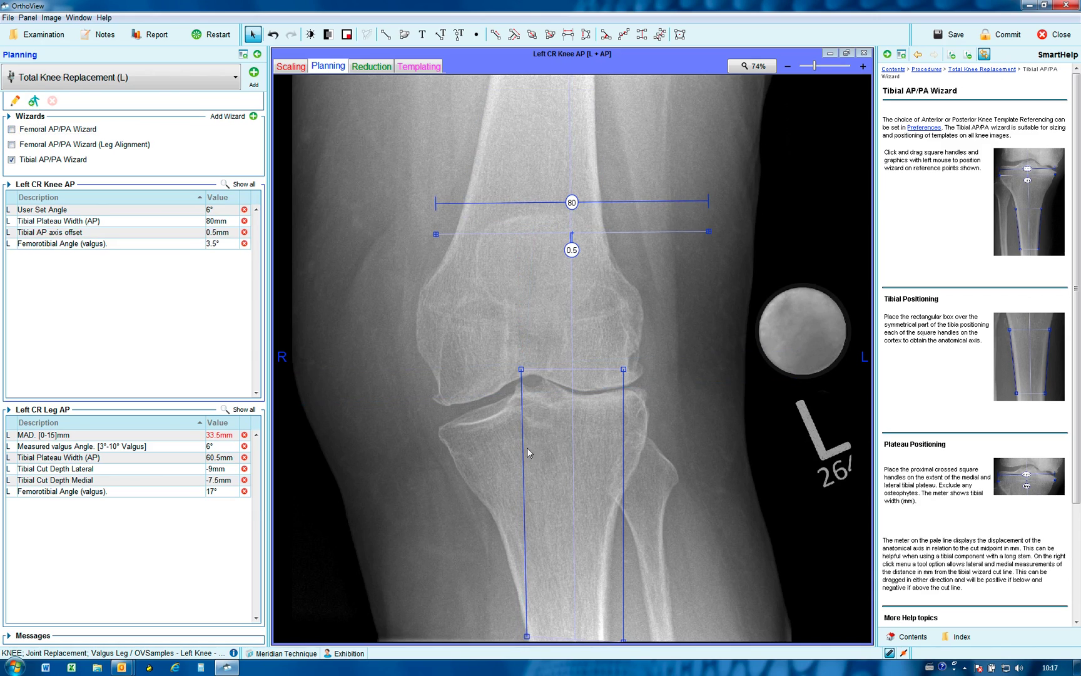
{"action": "left_click_drag", "start_coordinate": [523, 450], "coordinate": [498, 610]}
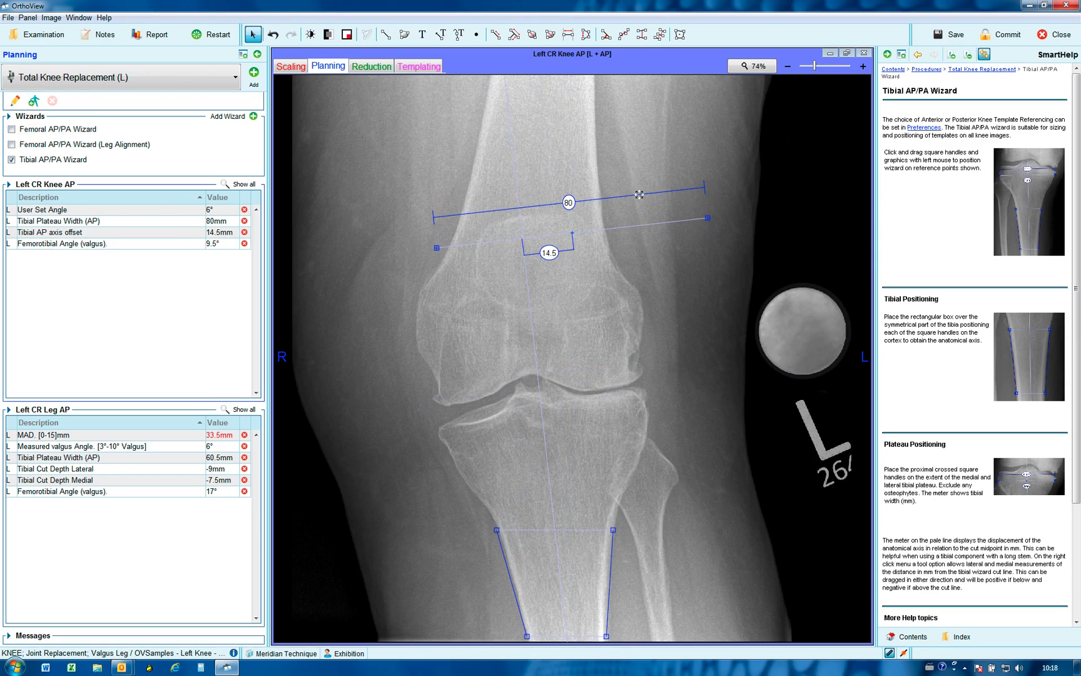
{"action": "left_click_drag", "start_coordinate": [644, 194], "coordinate": [548, 416]}
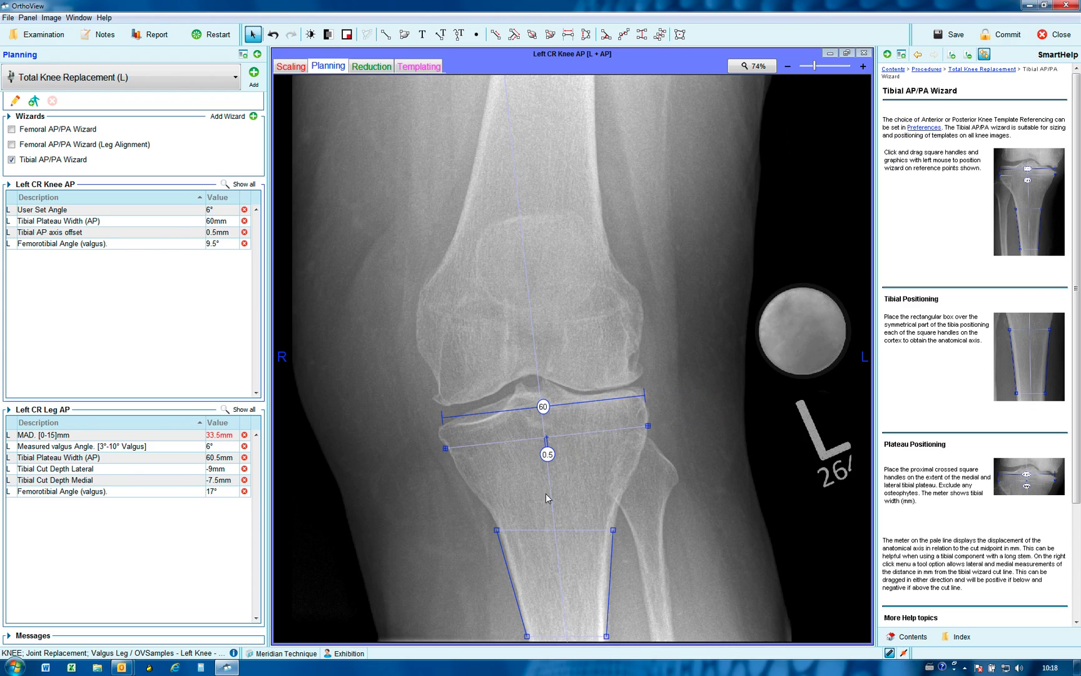
Refine the tibial wizard's upper shaft corner and cut line on the Left CR Knee AP image, and measure the tibial cut depth on both plateau sides.
{"action": "left_click_drag", "start_coordinate": [499, 535], "coordinate": [501, 538]}
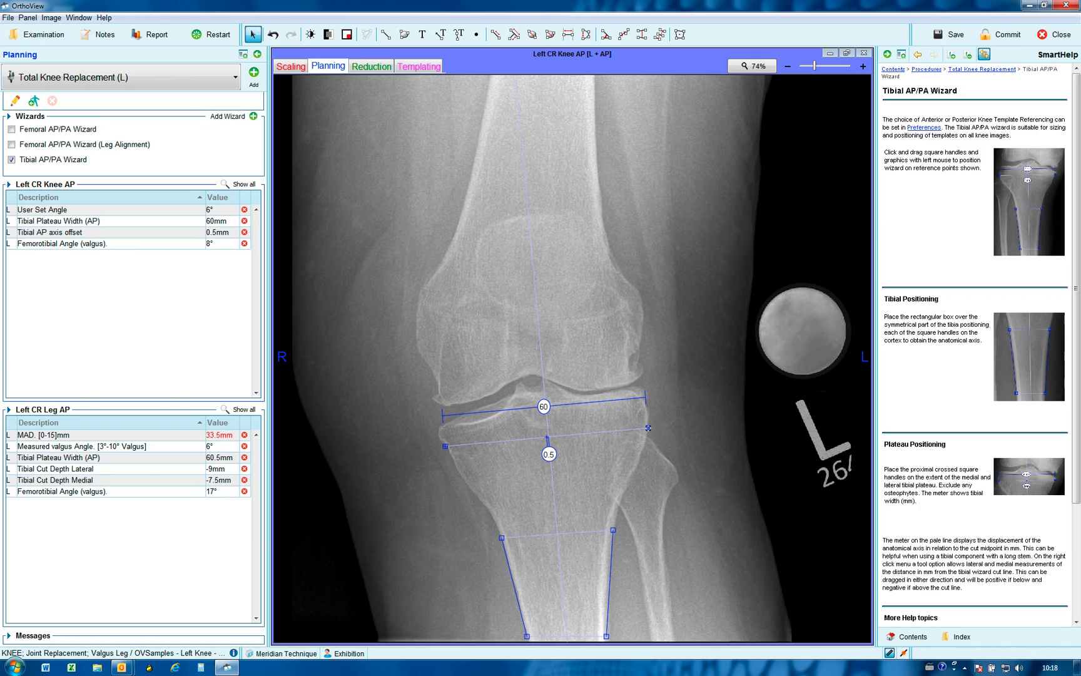
{"action": "left_click_drag", "start_coordinate": [648, 427], "coordinate": [648, 427]}
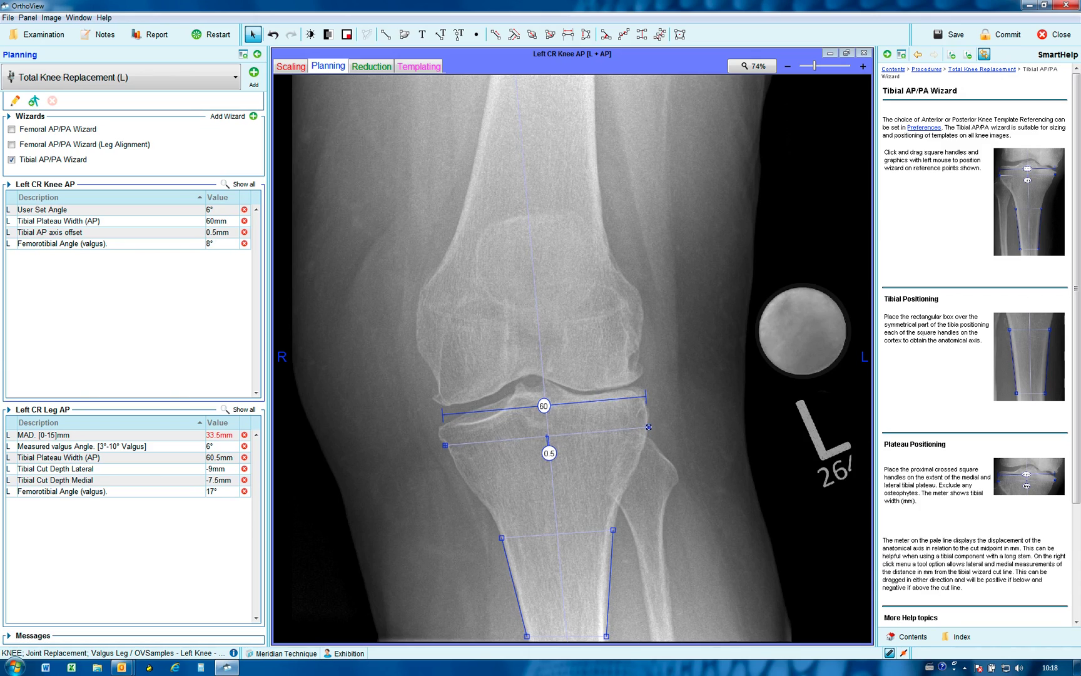
{"action": "right_click", "coordinate": [482, 441]}
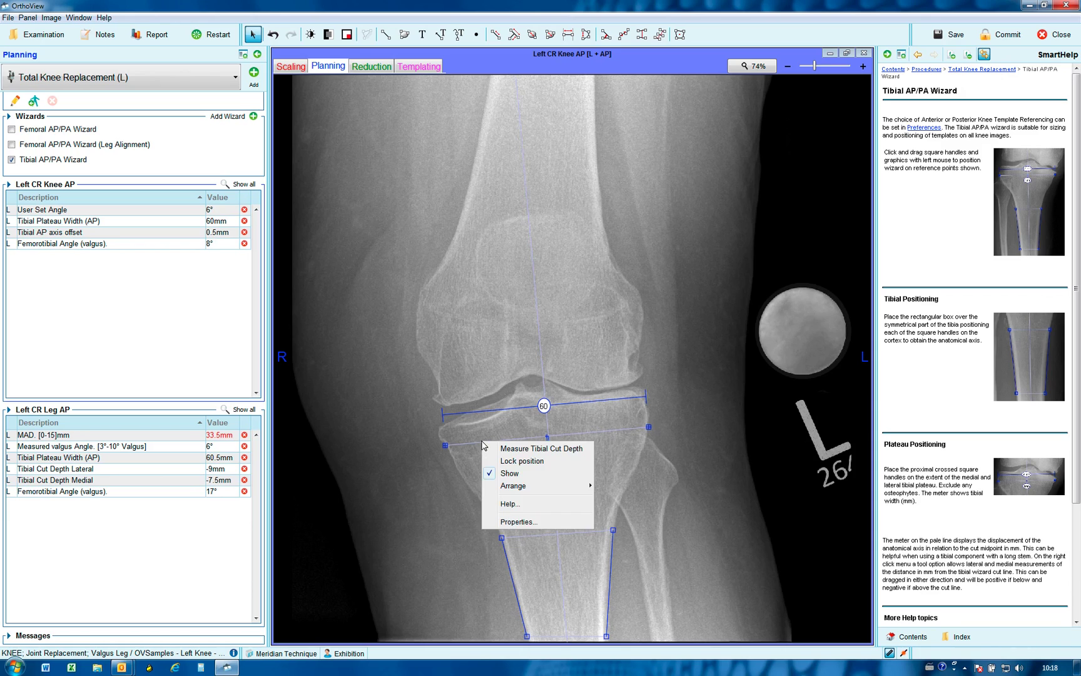
{"action": "left_click", "coordinate": [519, 449]}
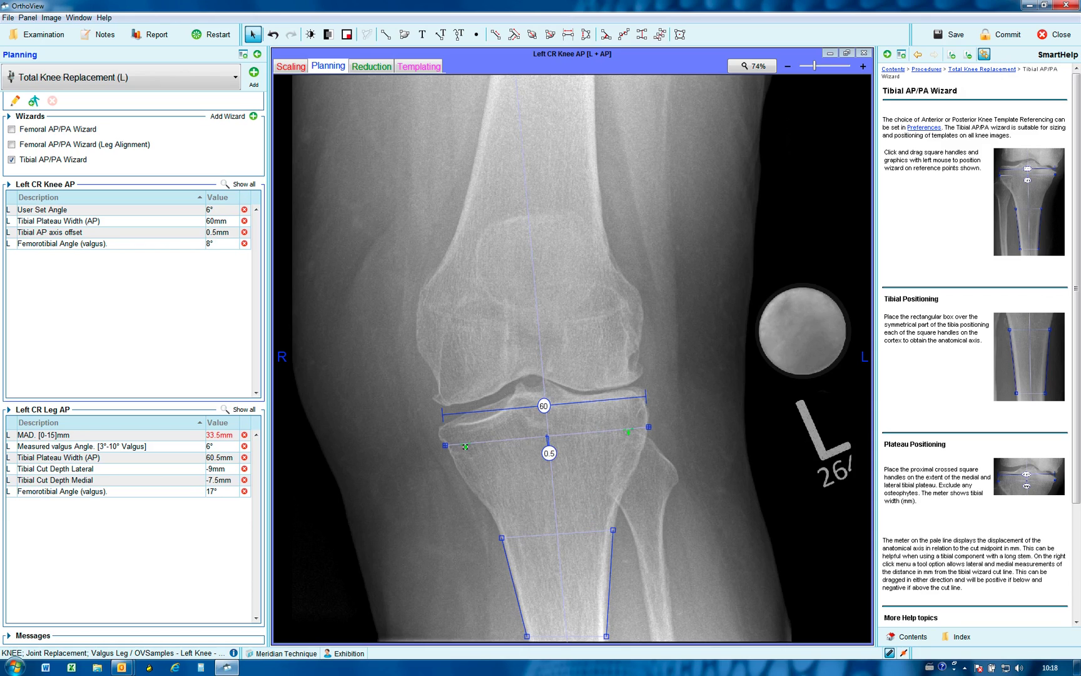
{"action": "left_click_drag", "start_coordinate": [465, 445], "coordinate": [465, 427]}
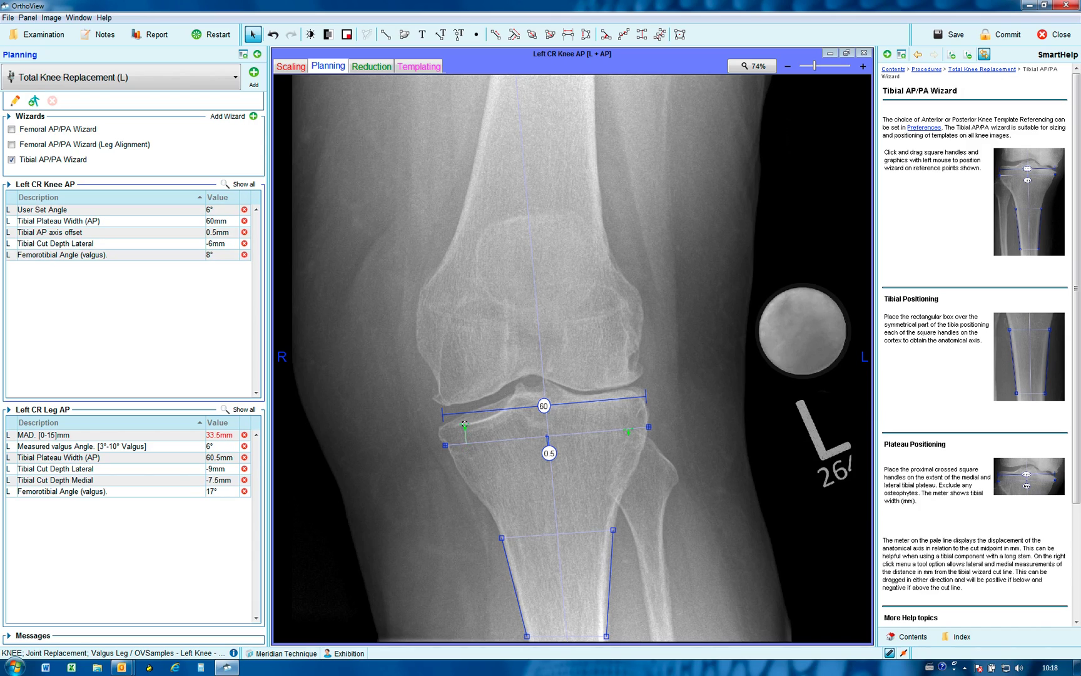
{"action": "left_click_drag", "start_coordinate": [628, 431], "coordinate": [620, 396]}
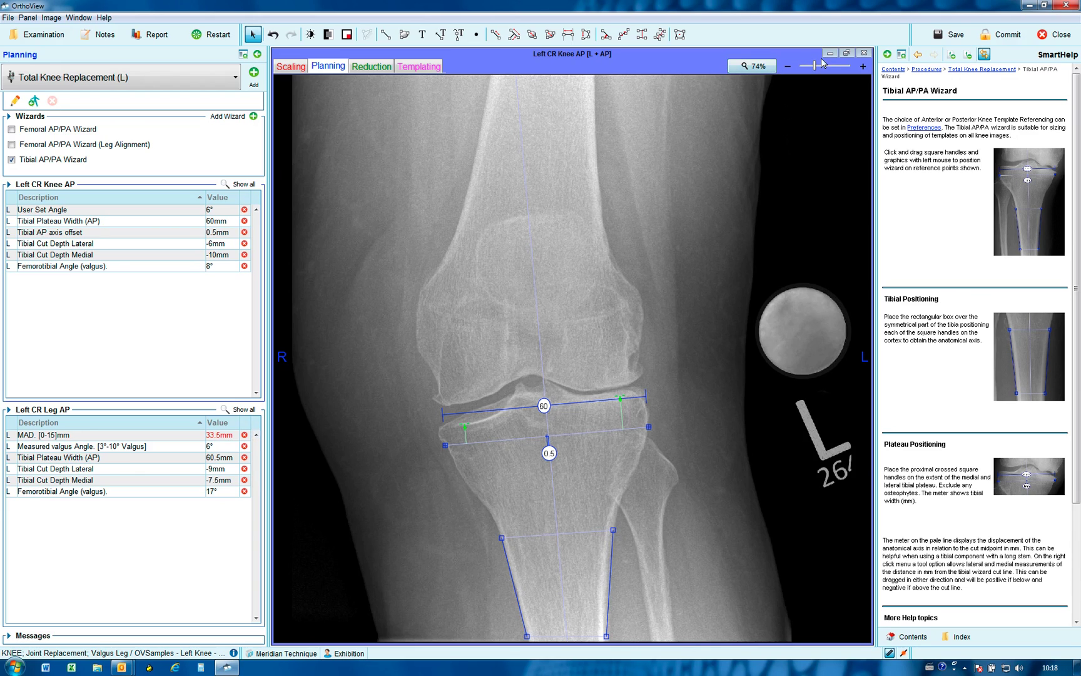
{"action": "left_click", "coordinate": [850, 55]}
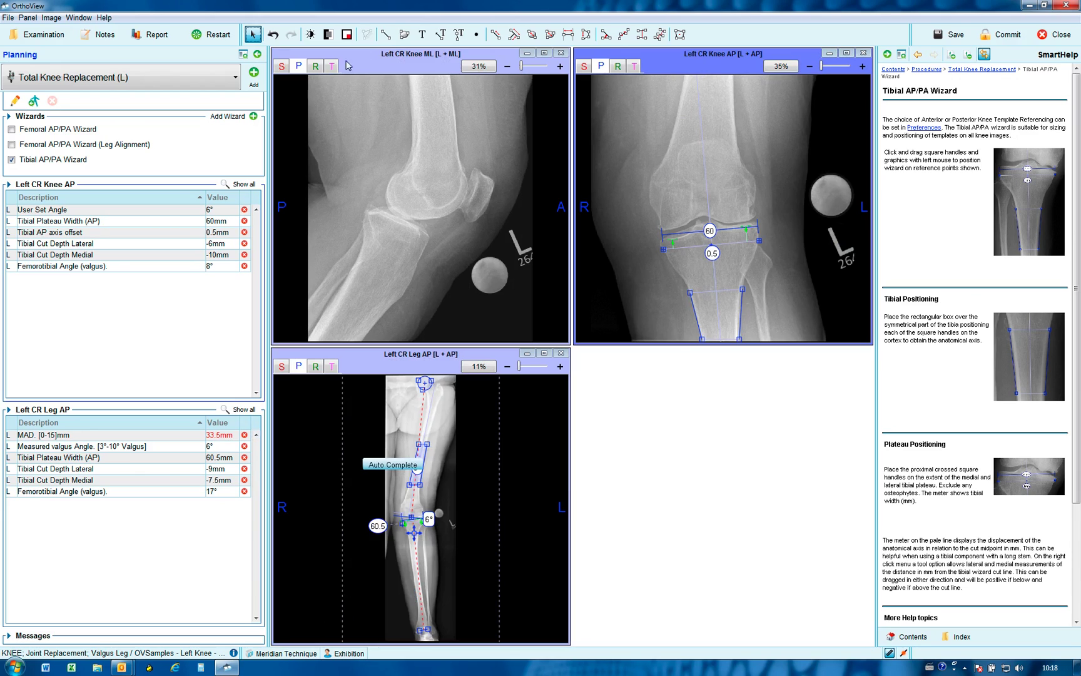
Apply the Femoral ML/LM Wizard to the Left CR Knee ML image, aligning its line with the anterior femur and boxing the condyles at about 54.5 mm.
{"action": "left_click", "coordinate": [373, 63]}
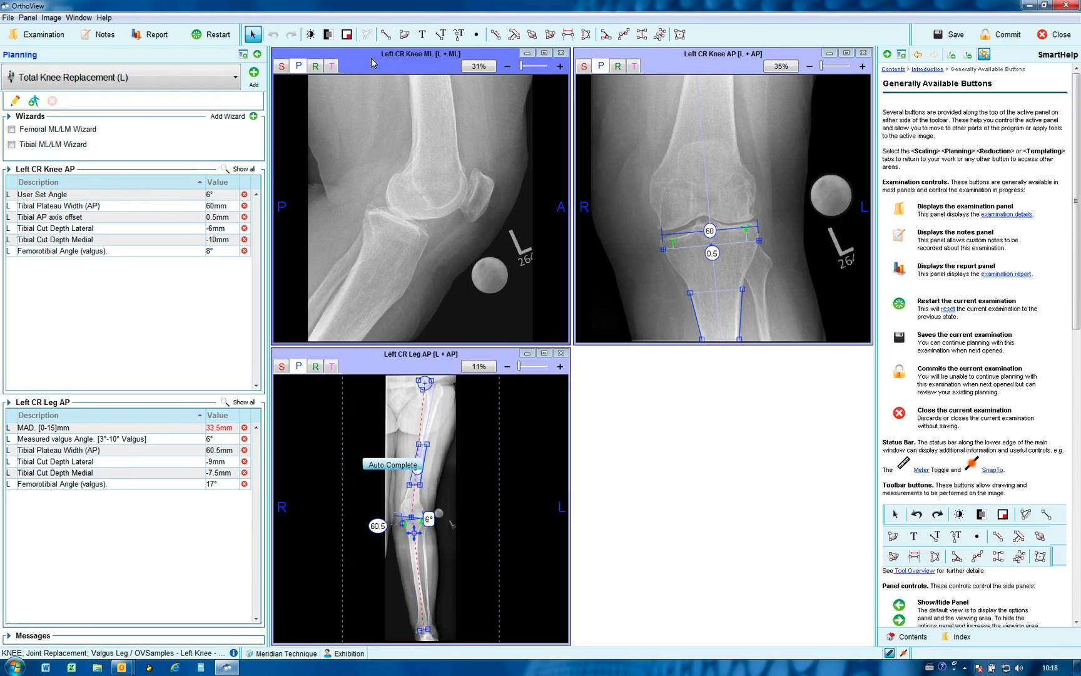
{"action": "left_click", "coordinate": [12, 130]}
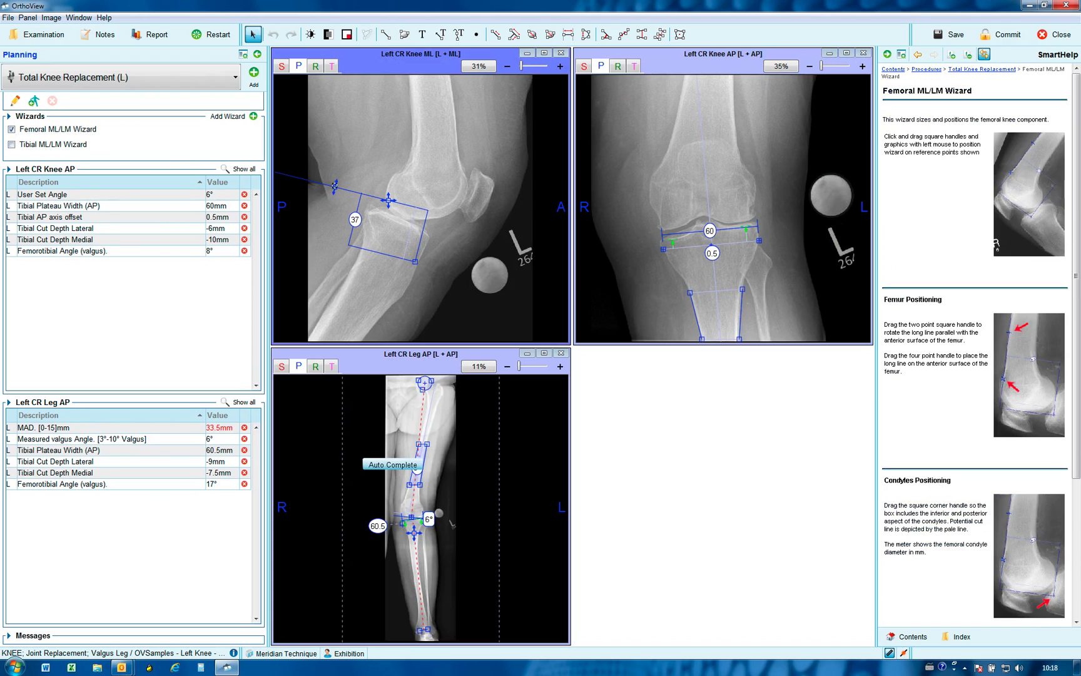
{"action": "left_click_drag", "start_coordinate": [334, 187], "coordinate": [382, 143]}
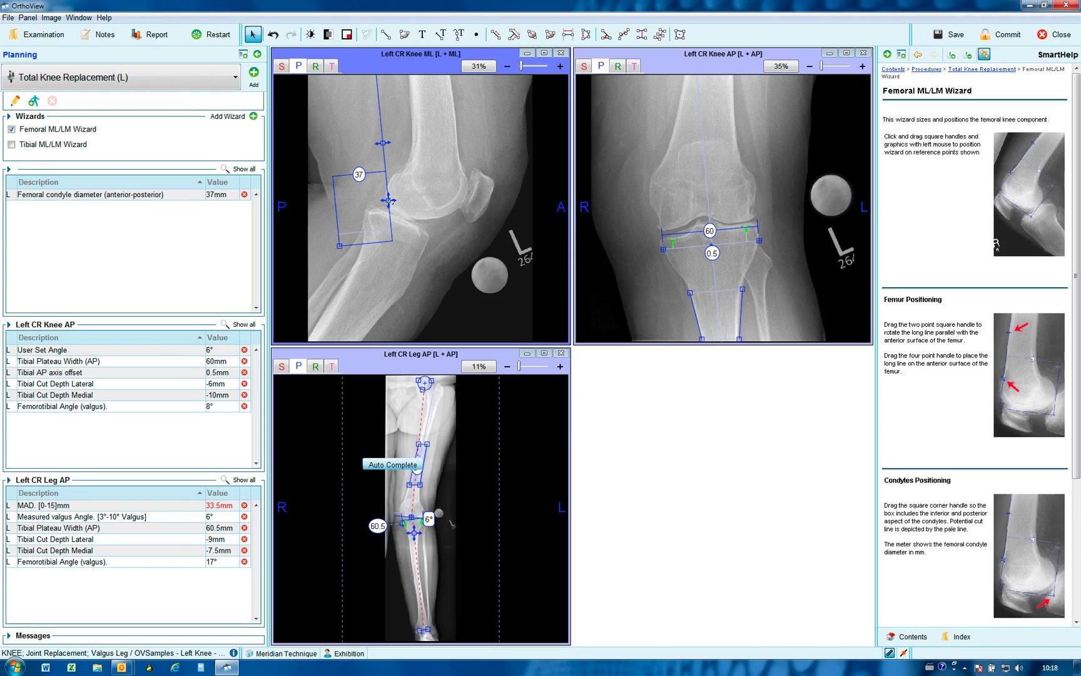
{"action": "left_click_drag", "start_coordinate": [388, 199], "coordinate": [462, 175]}
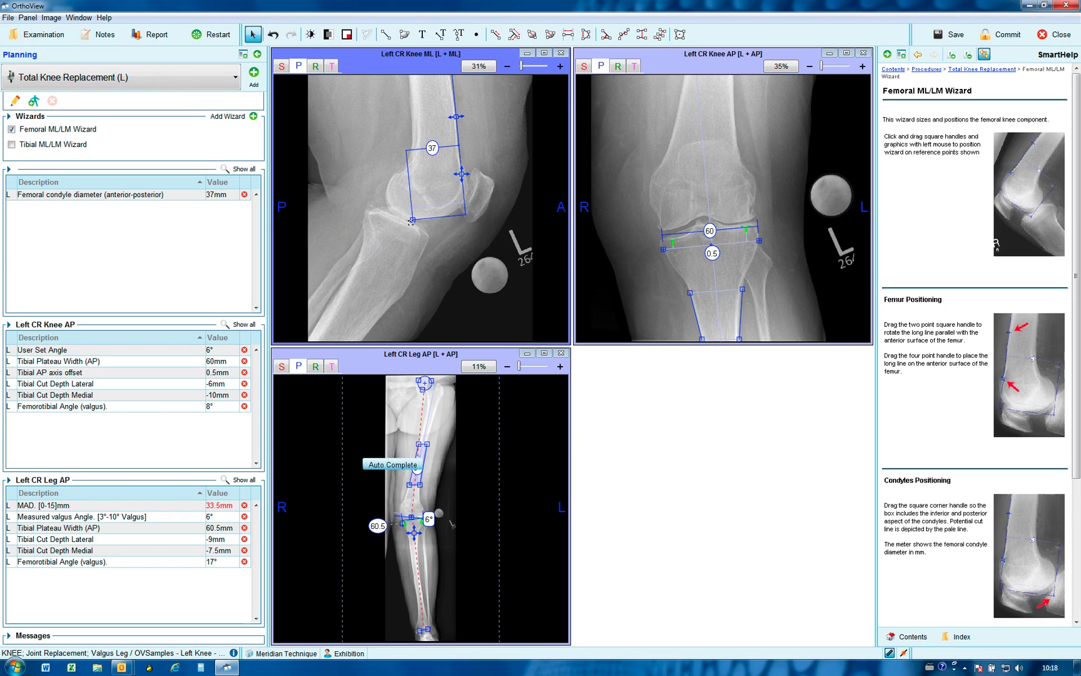
{"action": "left_click_drag", "start_coordinate": [412, 220], "coordinate": [388, 223]}
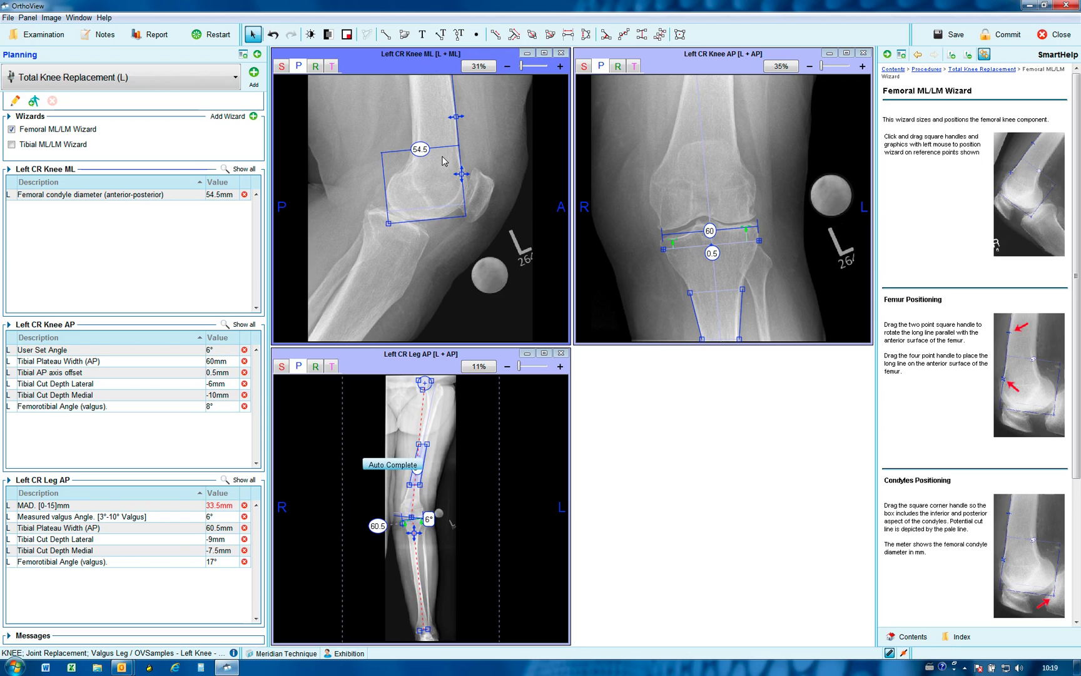
Replace the femoral wizard with the Tibial ML/LM Wizard, placing its axis along the tibial shaft and fitting its 3° slope box to the plateau.
{"action": "left_click", "coordinate": [11, 128]}
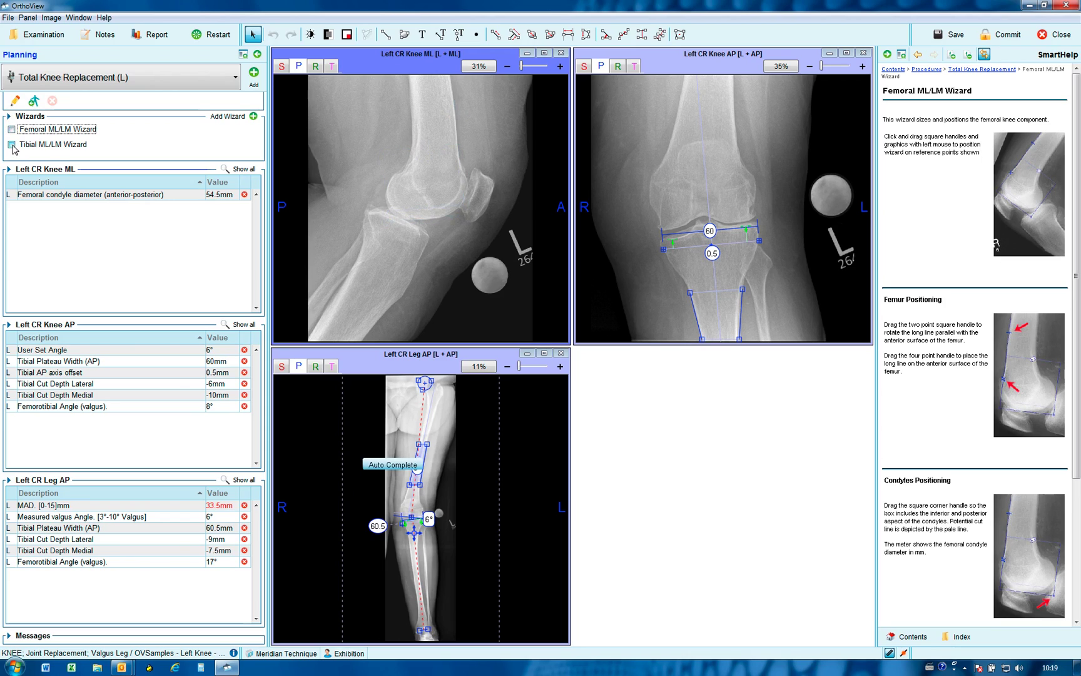
{"action": "left_click", "coordinate": [11, 145]}
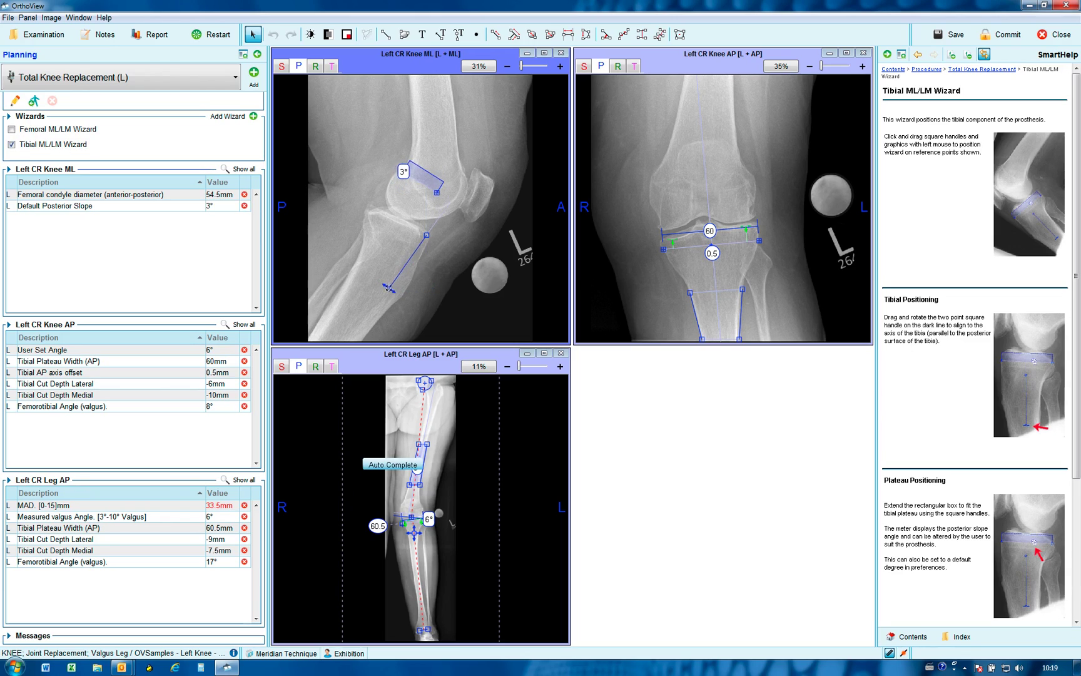
{"action": "left_click_drag", "start_coordinate": [403, 269], "coordinate": [366, 288]}
{"action": "left_click", "coordinate": [544, 53]}
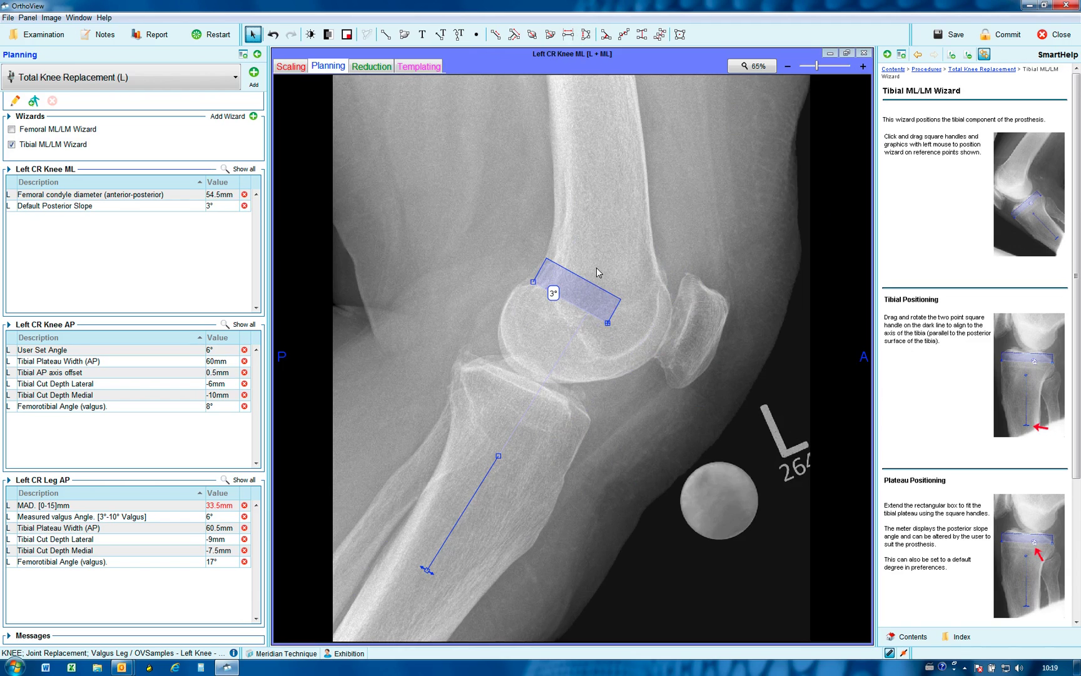
{"action": "left_click_drag", "start_coordinate": [584, 293], "coordinate": [580, 441]}
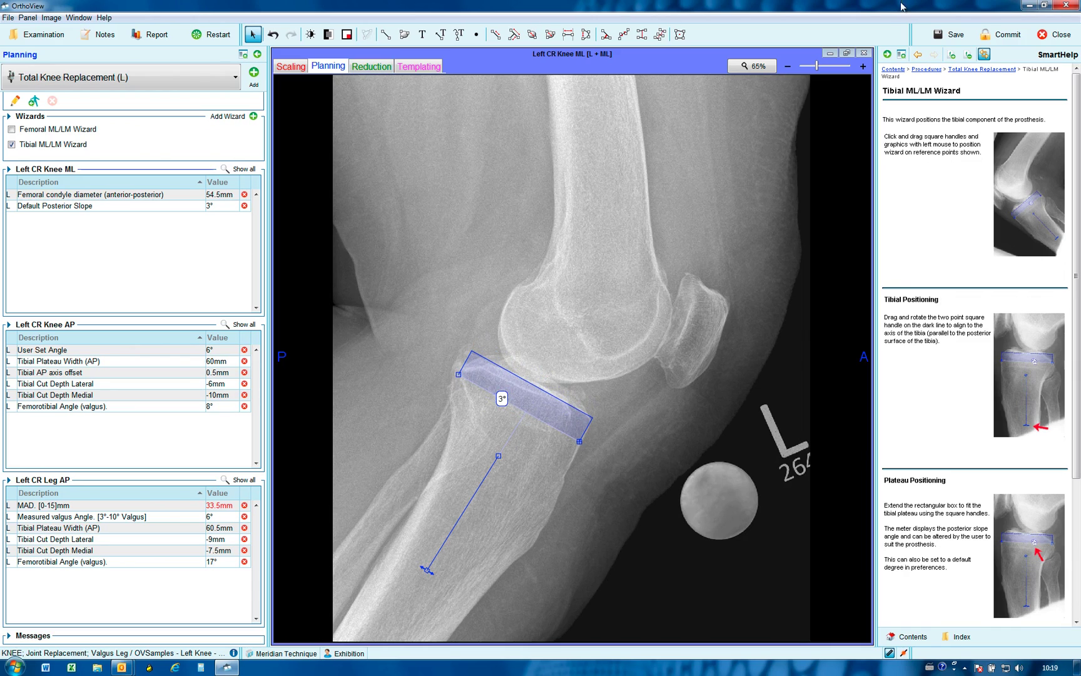
{"action": "left_click", "coordinate": [846, 53]}
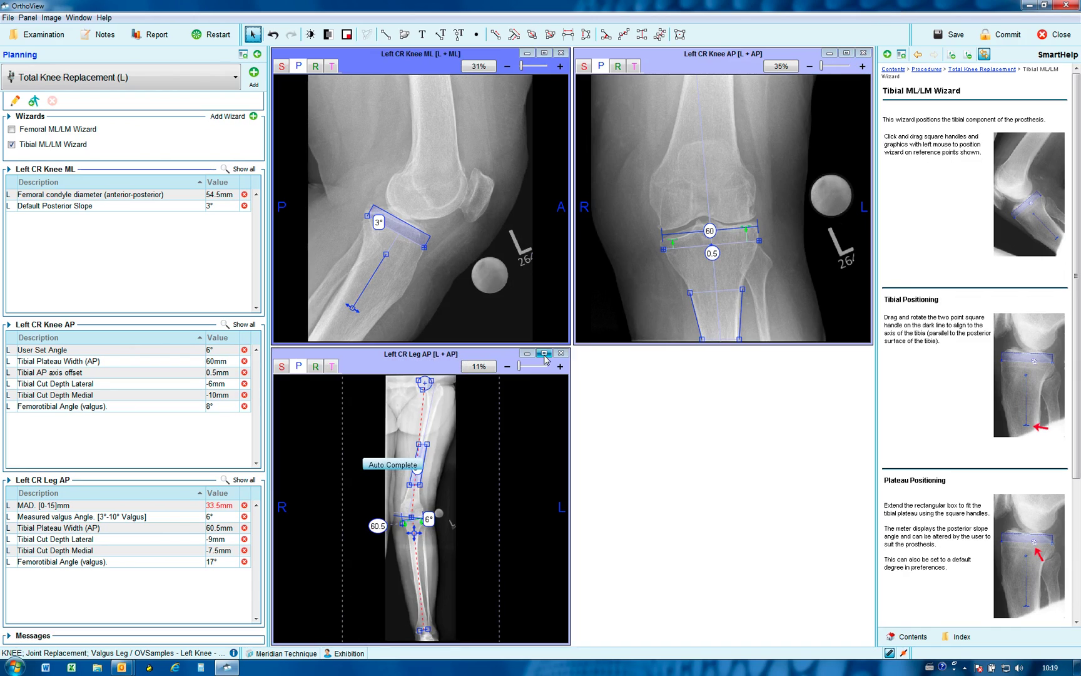
Show the LCS Complete Total Knee templates on the X-rays, compare femoral sizes Standard and Standard +, and choose Standard.
{"action": "left_click", "coordinate": [332, 366]}
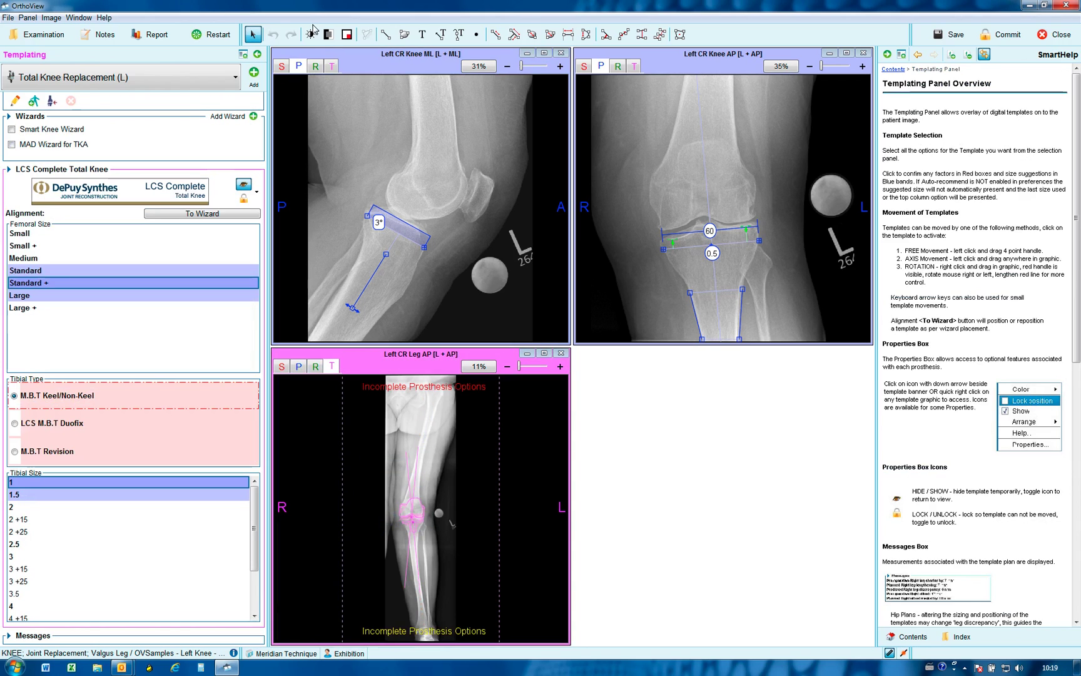
{"action": "left_click", "coordinate": [634, 65]}
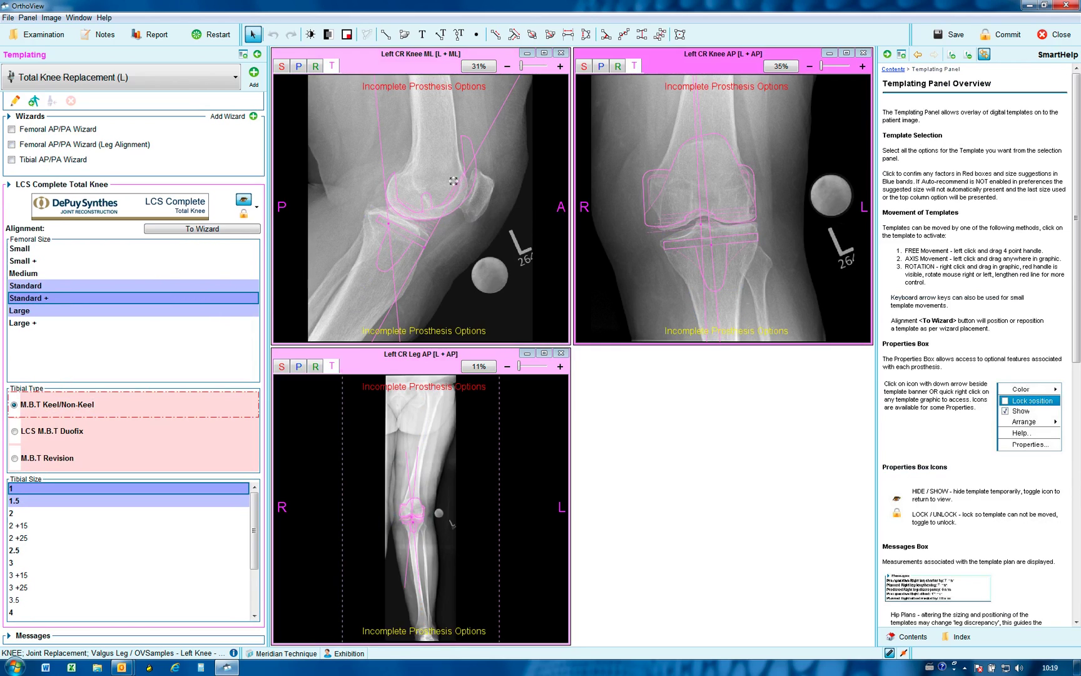
{"action": "left_click", "coordinate": [190, 284]}
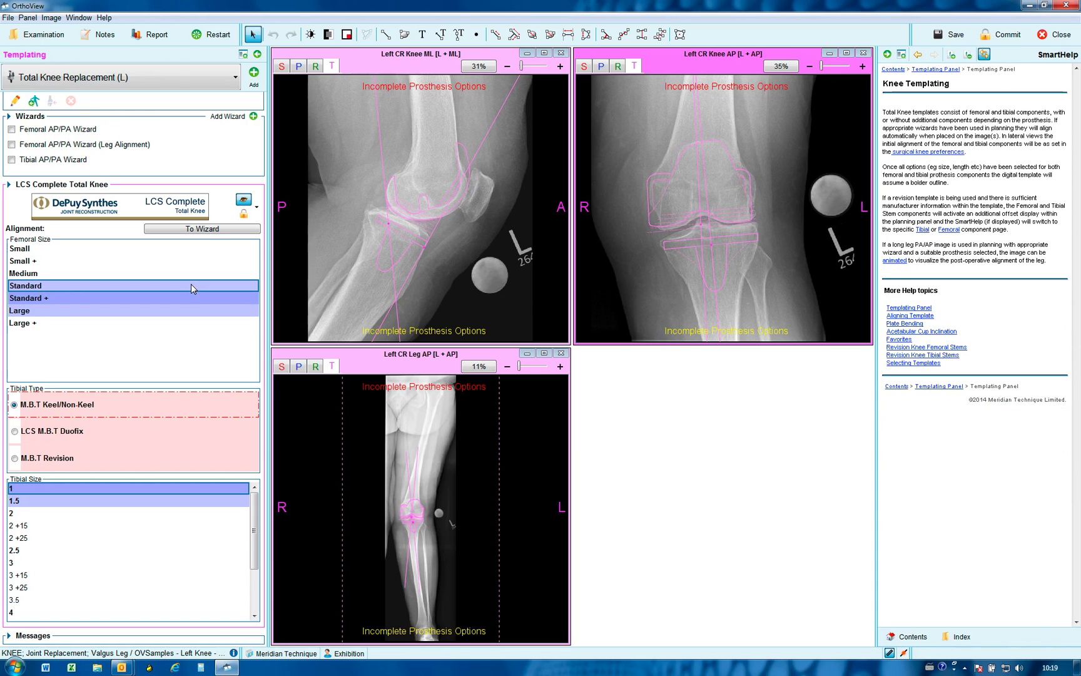
{"action": "left_click", "coordinate": [191, 295]}
{"action": "left_click", "coordinate": [191, 285]}
{"action": "left_click", "coordinate": [192, 304]}
{"action": "left_click", "coordinate": [193, 297]}
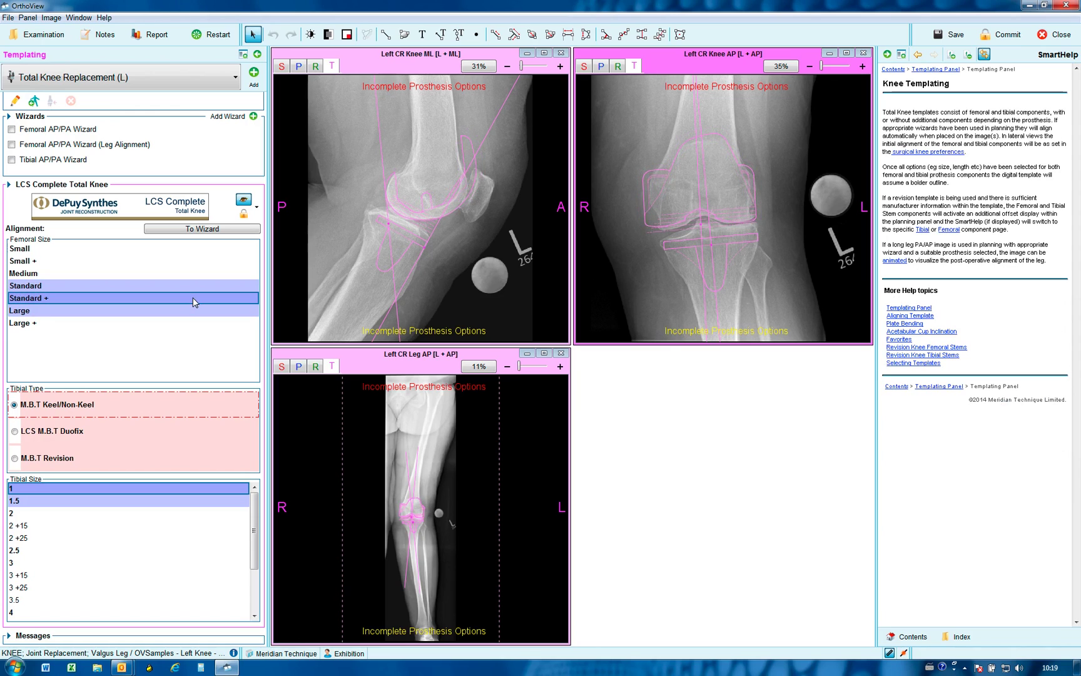
{"action": "left_click", "coordinate": [198, 287]}
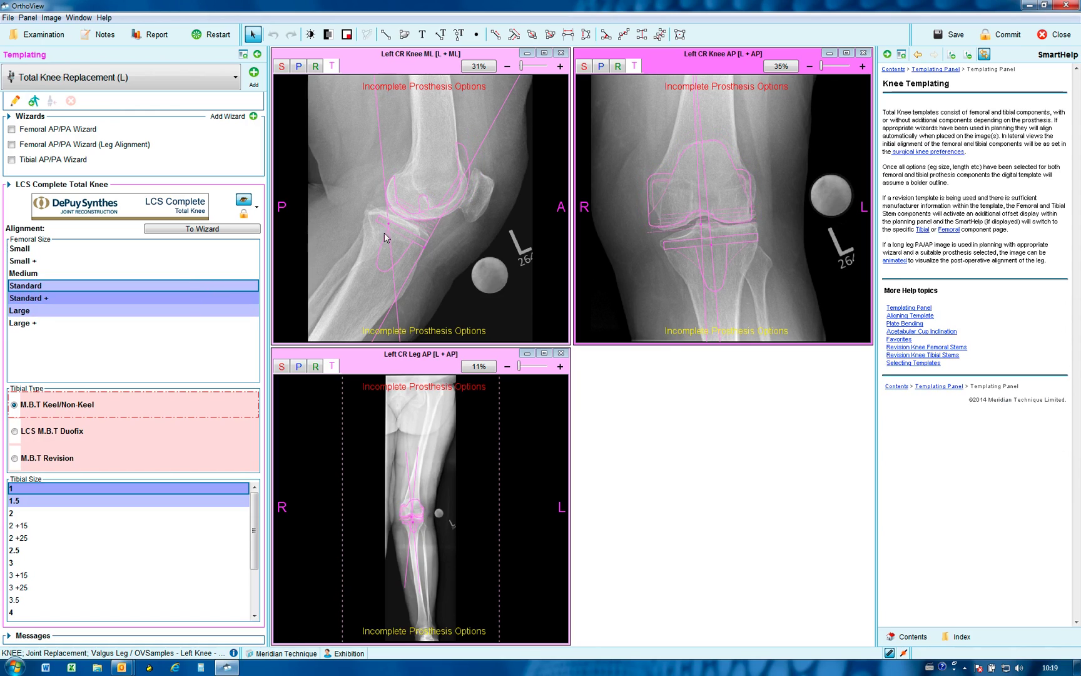
Select the template on both knee images, try the LCS M.B.T Duofix tibial type, and settle on M.B.T Keel/Non-Keel.
{"action": "left_click", "coordinate": [412, 213]}
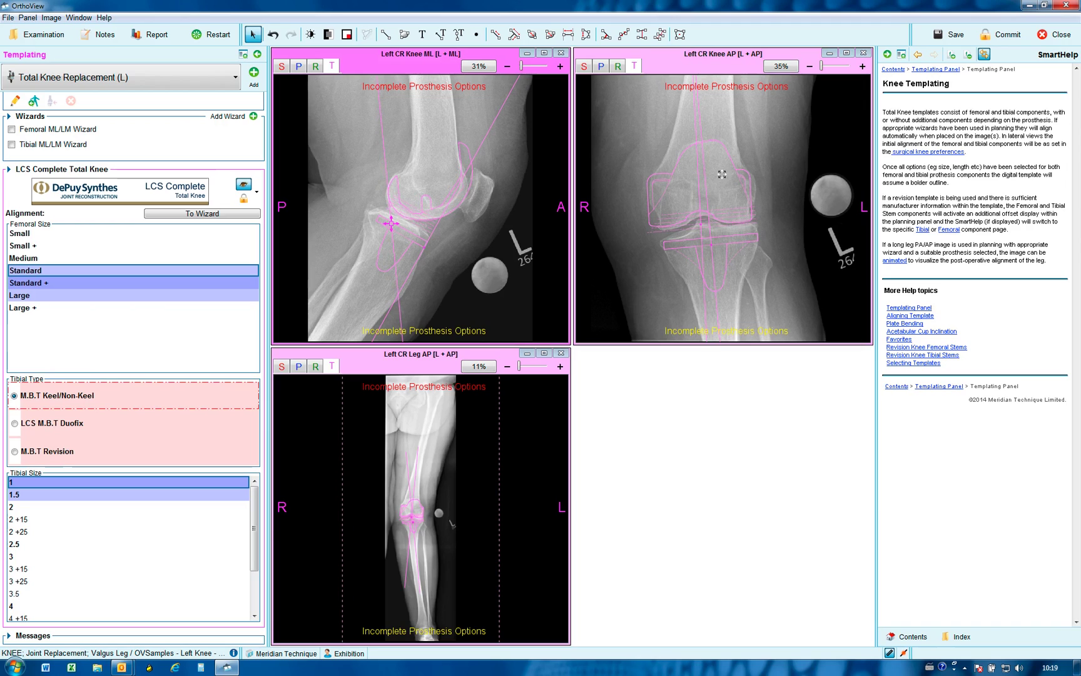
{"action": "left_click", "coordinate": [733, 193]}
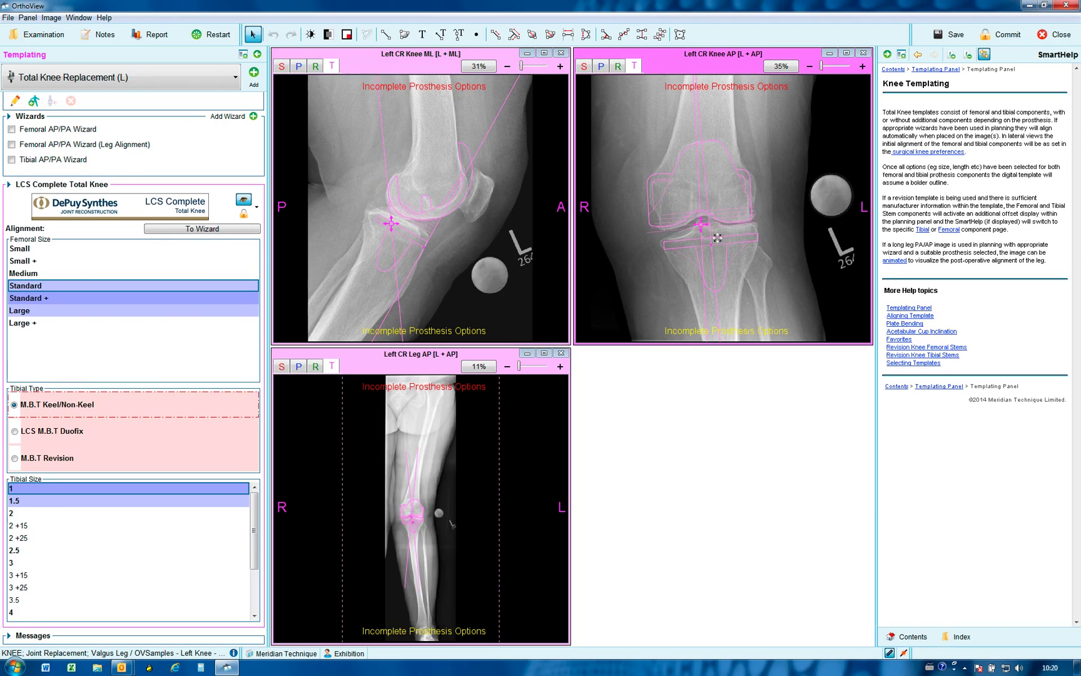
{"action": "left_click", "coordinate": [15, 432]}
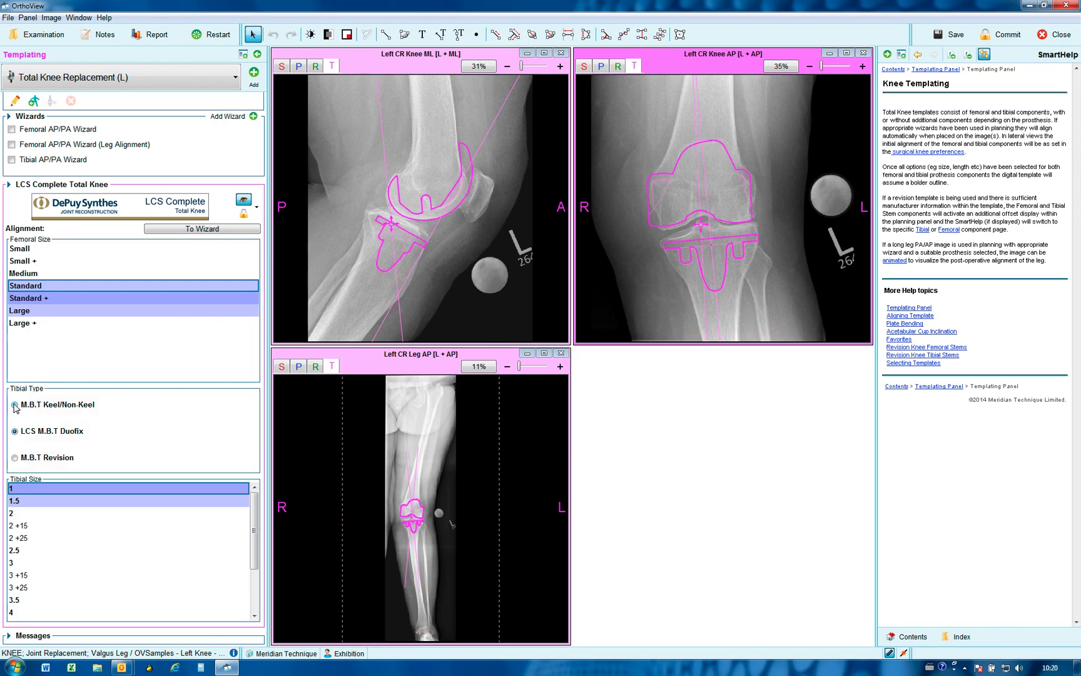
{"action": "left_click", "coordinate": [15, 405]}
Maximize the Left CR Leg AP image, apply the knee reduction to preview the realigned leg, and restore the multi-image layout.
{"action": "left_click", "coordinate": [545, 355]}
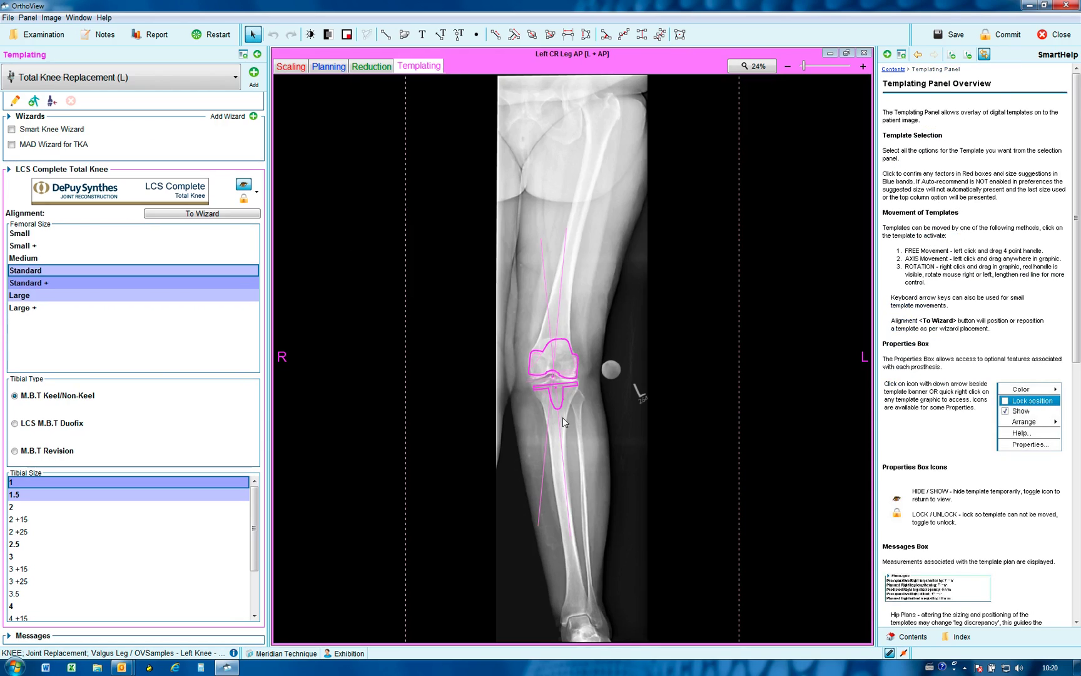
{"action": "left_click", "coordinate": [52, 102]}
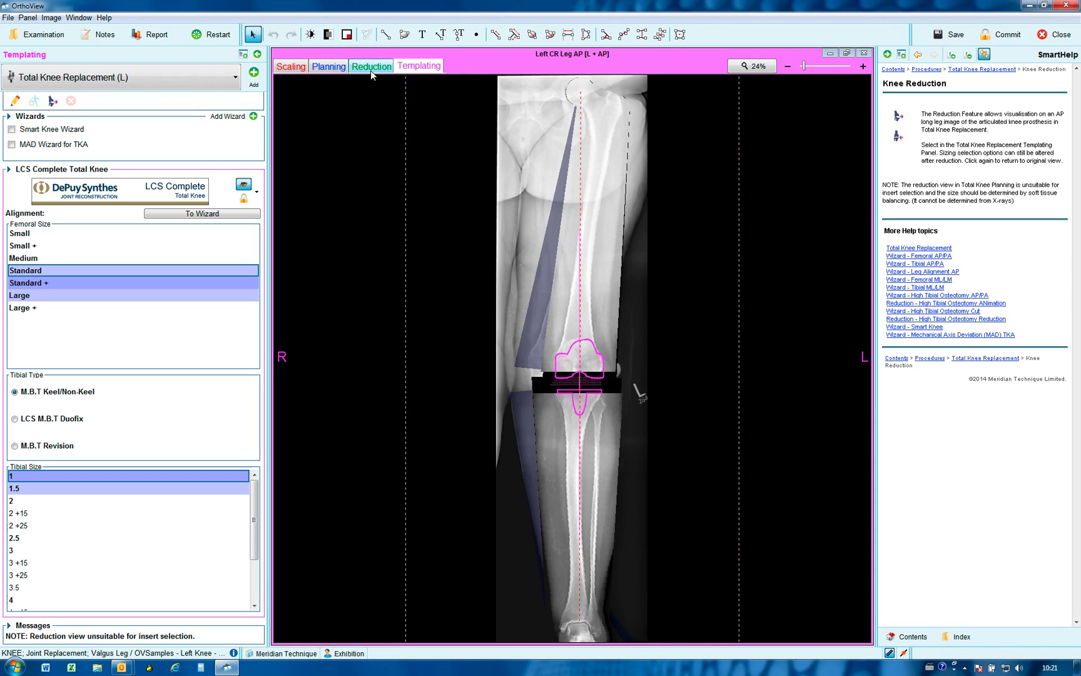
{"action": "left_click", "coordinate": [846, 53]}
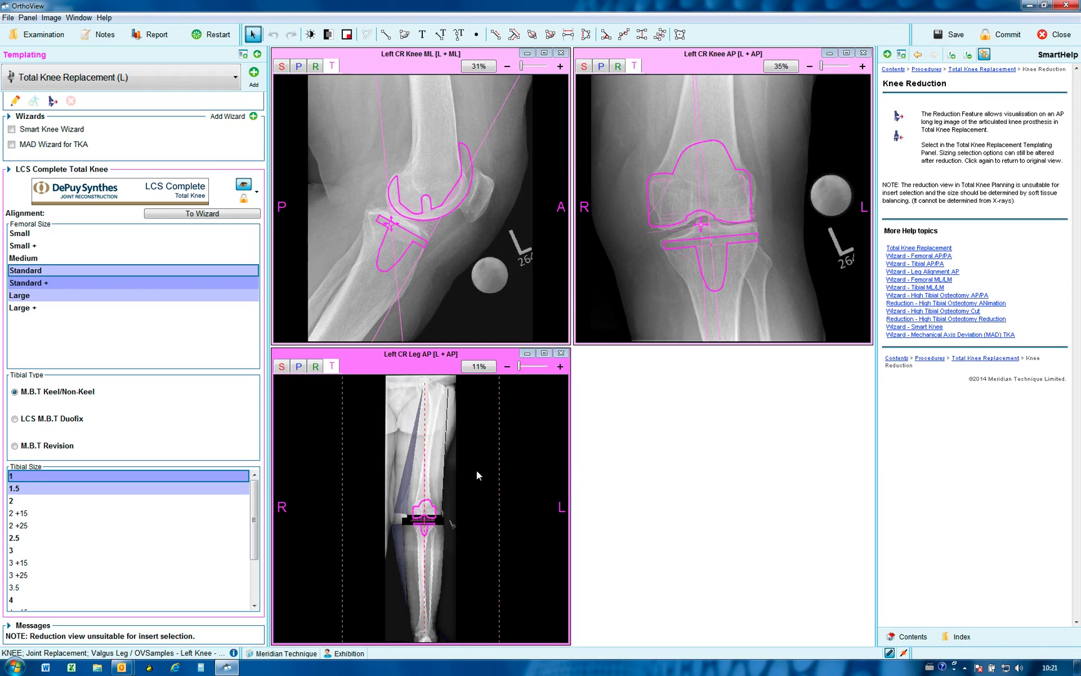
Nudge the femoral template on the Left CR Knee AP image slightly towards the image's L side.
{"action": "left_click", "coordinate": [705, 210]}
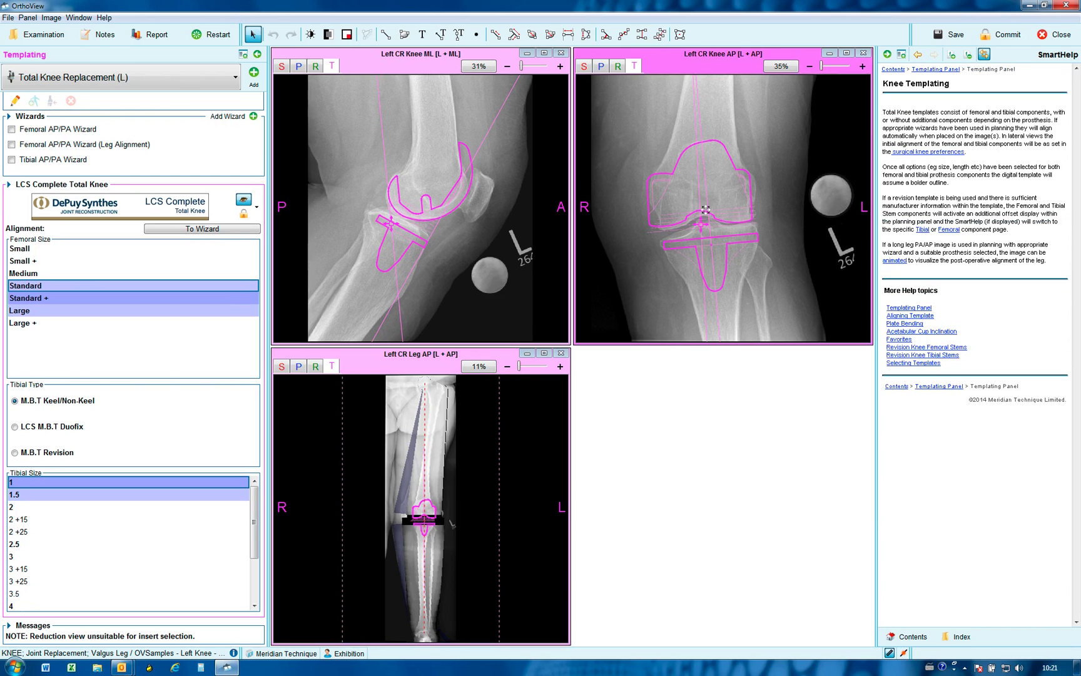
{"action": "key", "text": "Right"}
{"action": "key", "text": "Right"}
Open the planning report and review the template details, planning results and X-ray details.
{"action": "left_click", "coordinate": [156, 35]}
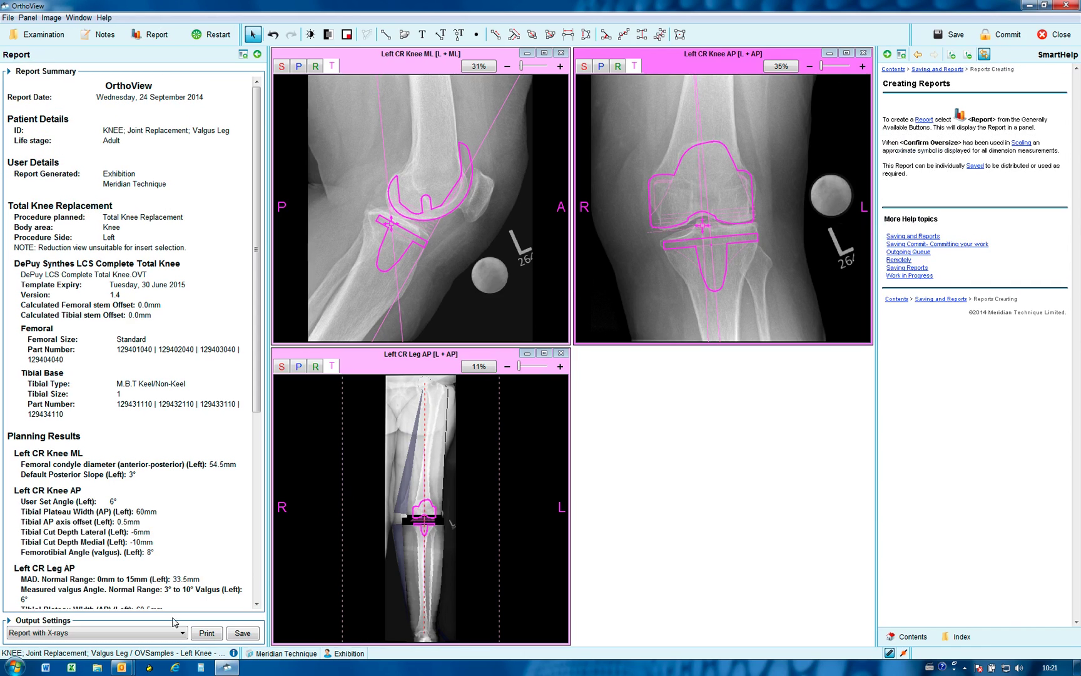
{"action": "left_click_drag", "start_coordinate": [256, 372], "coordinate": [256, 454]}
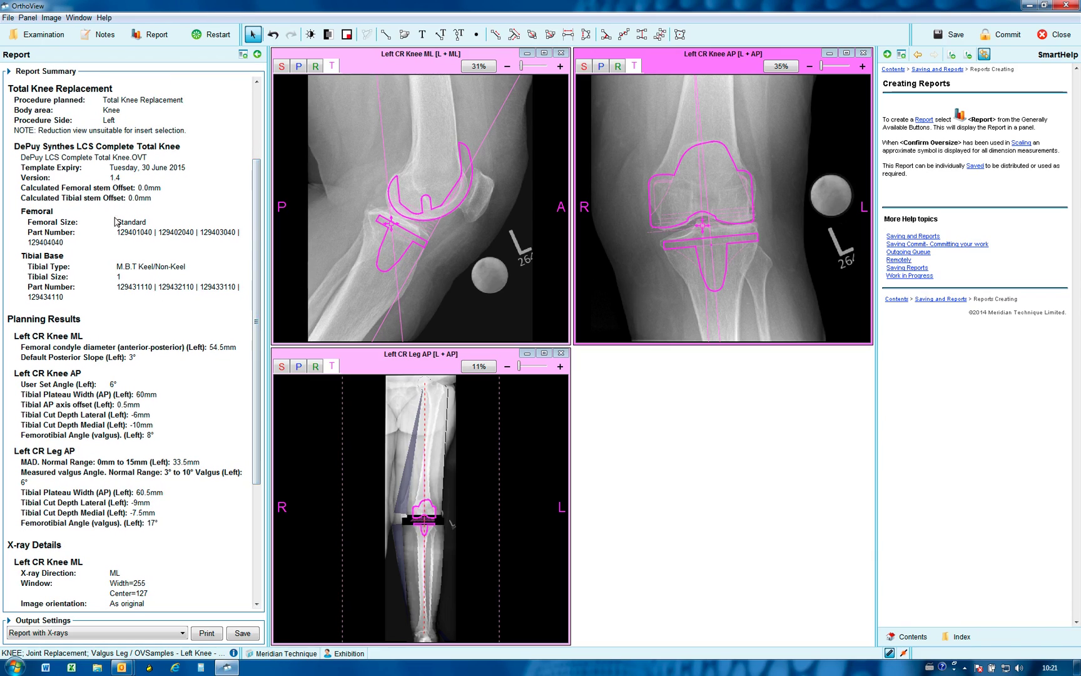